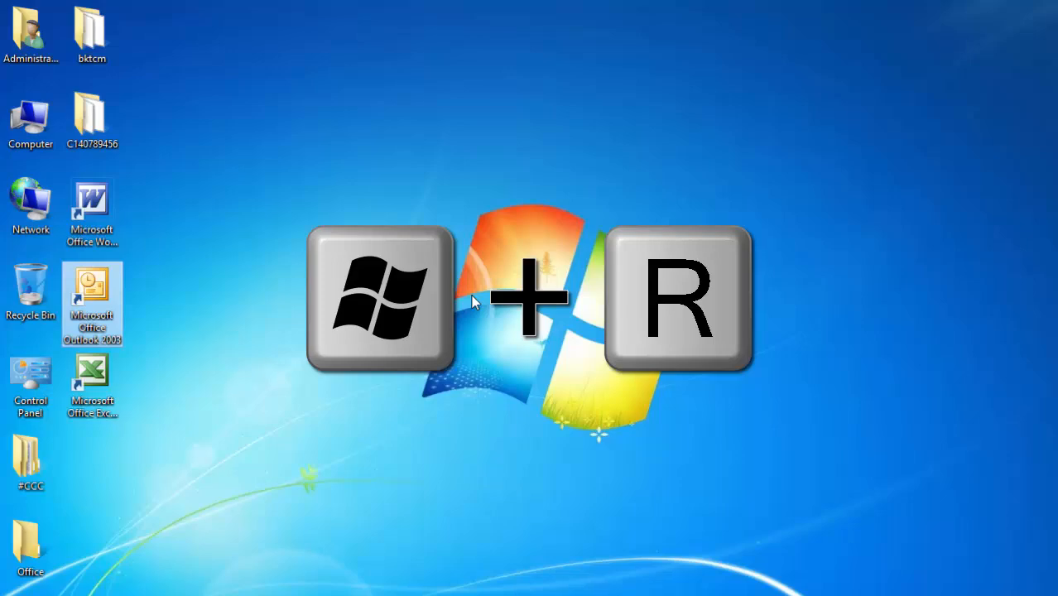
- Launch Outlook by running OUTLOOK from the Windows Run box
key("super+r")
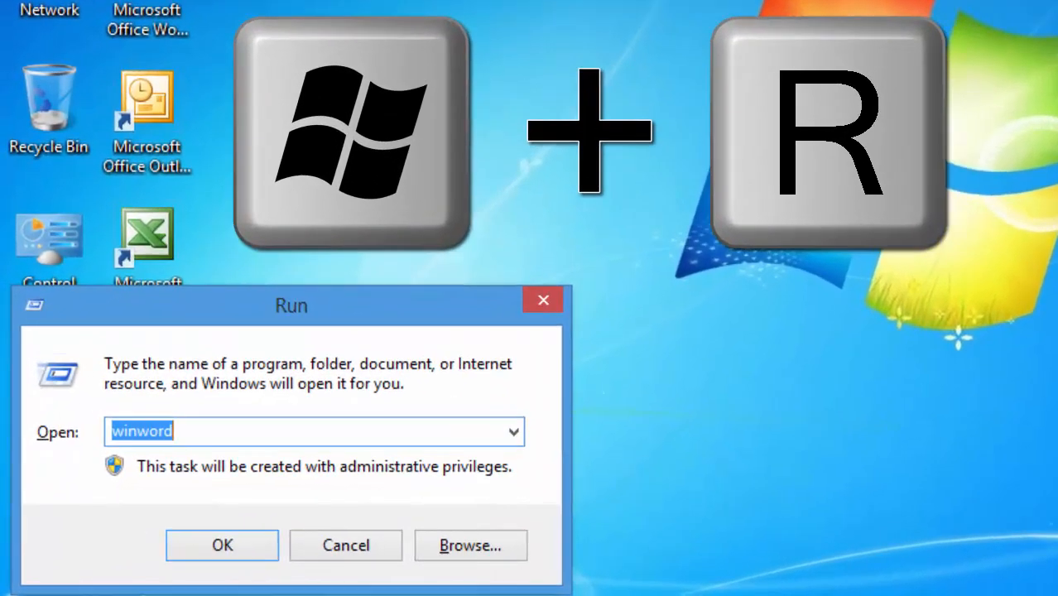
type("OUT")
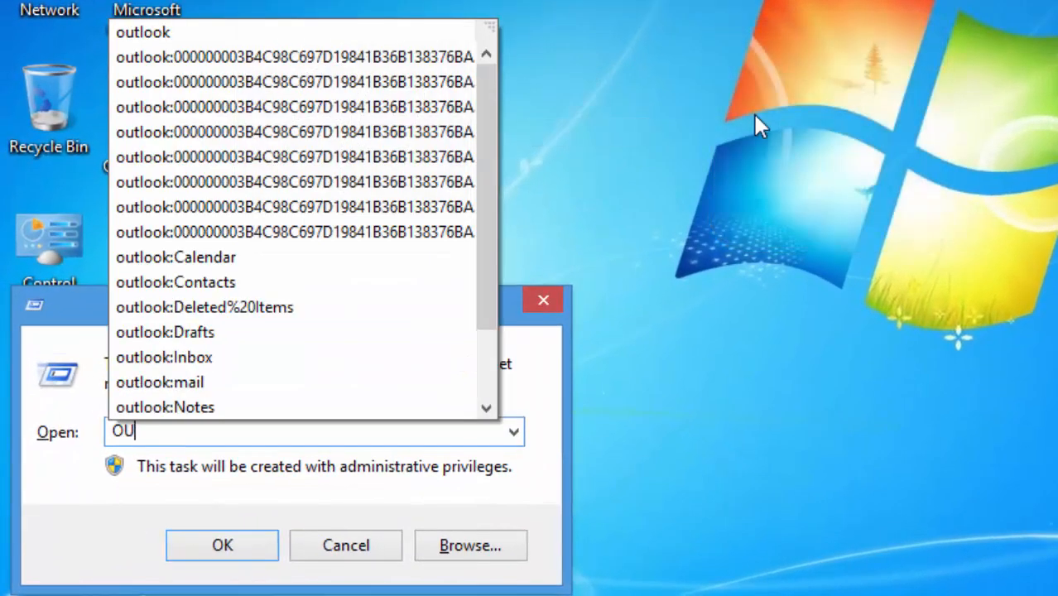
type("LOOK")
key("Return")
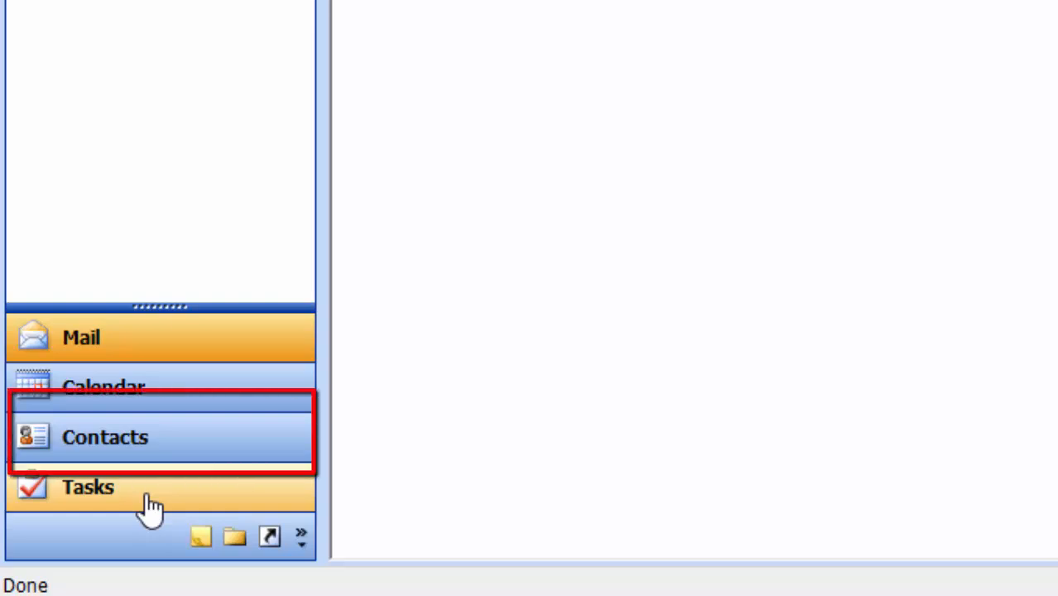
- Open the empty Contacts folder from the Navigation Pane
left_click(111, 440)
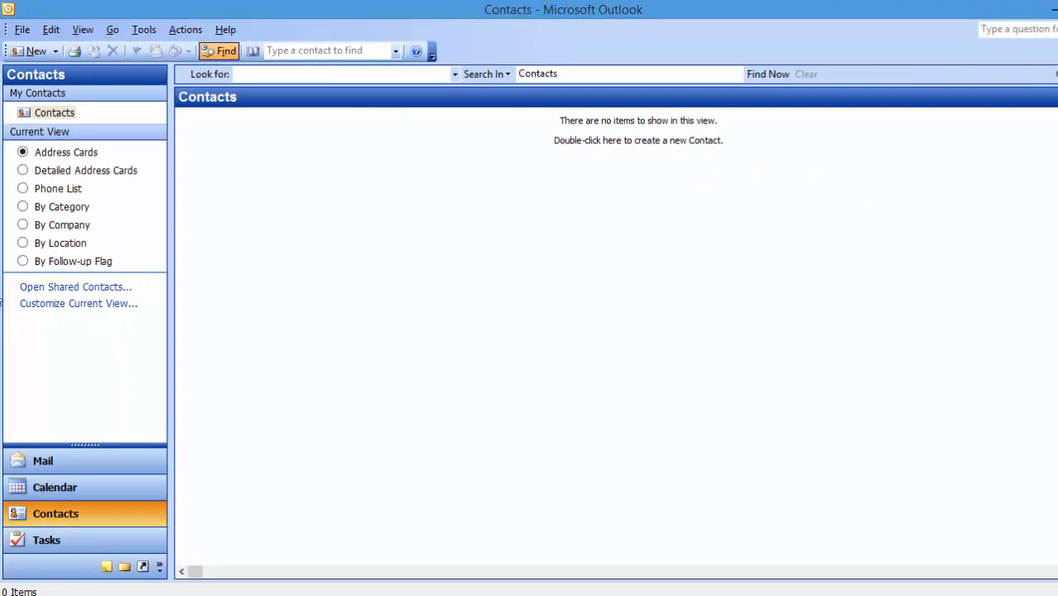
- Start a new contact, enter the person's full name and set the title to Mr
left_click(31, 55)
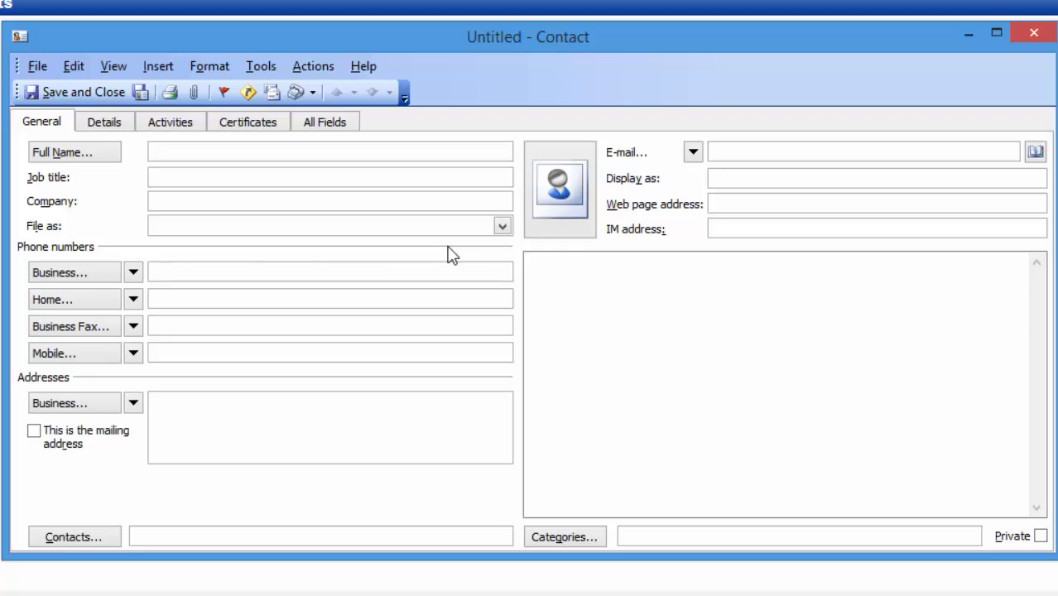
type("NT")
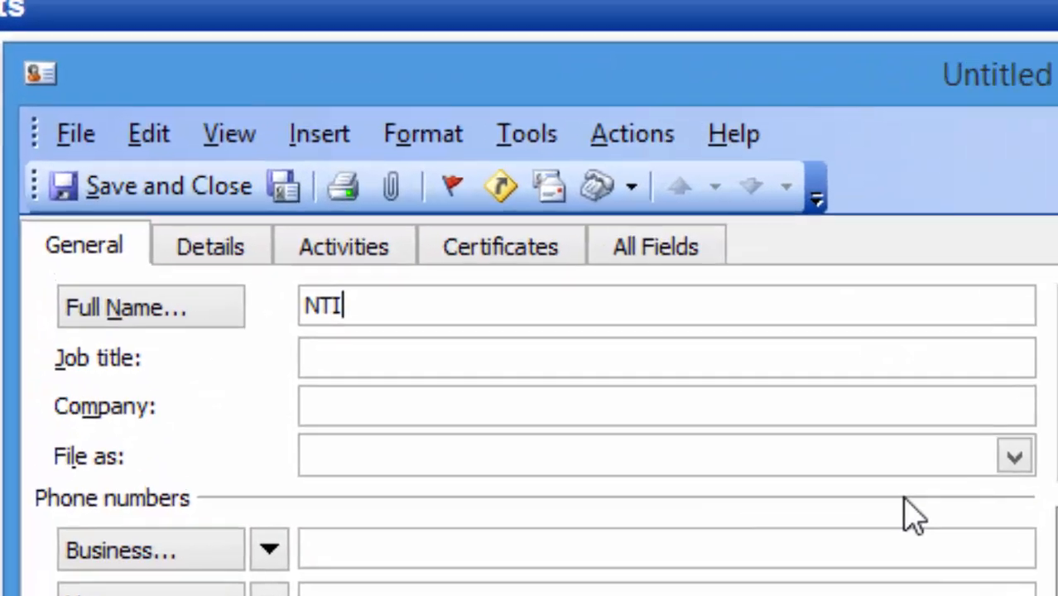
key("BackSpace")
type("itin")
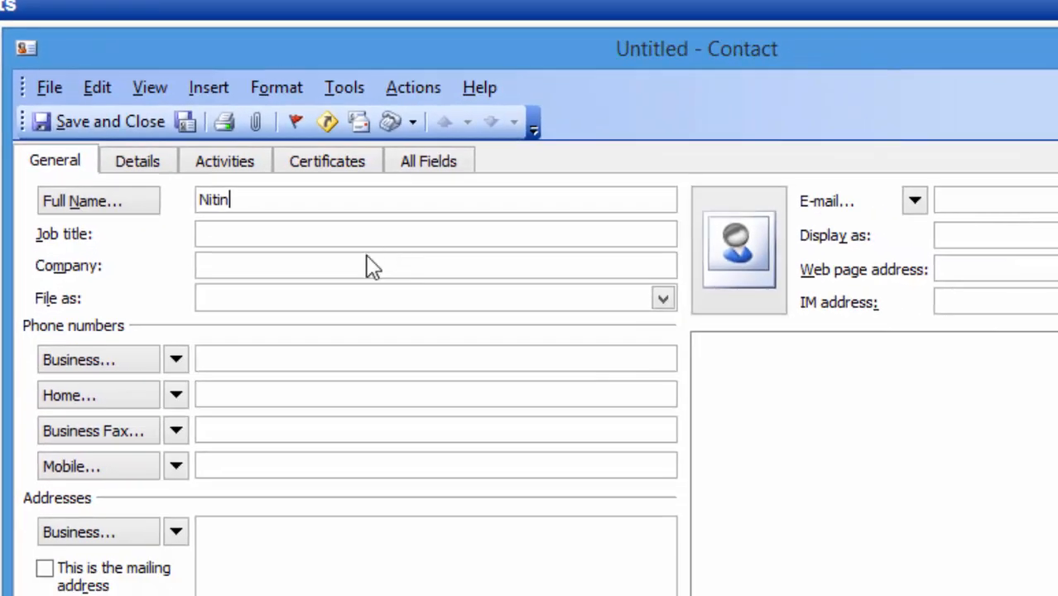
left_click(499, 362)
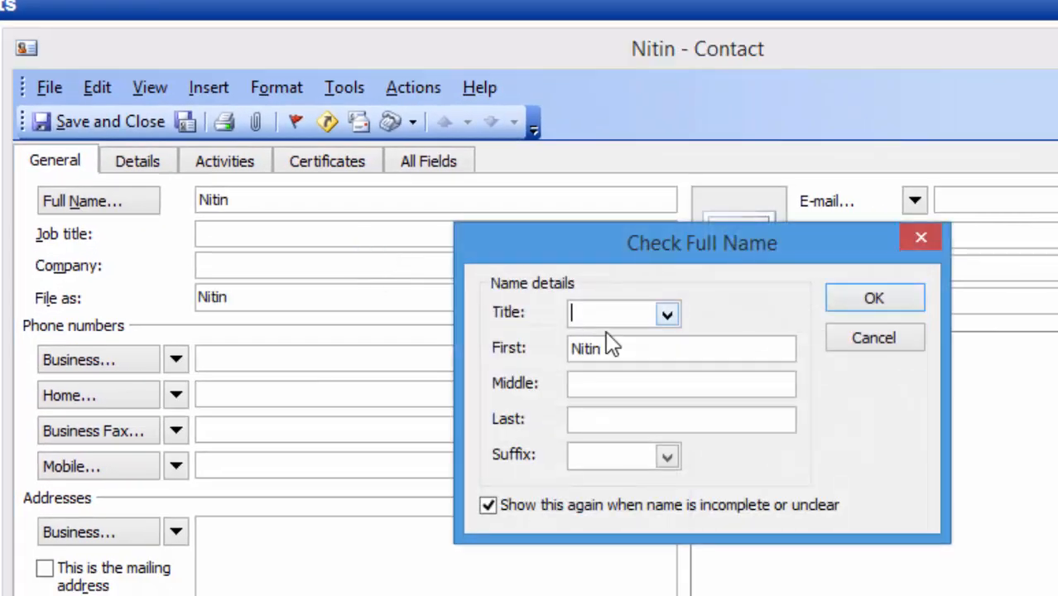
left_click(668, 315)
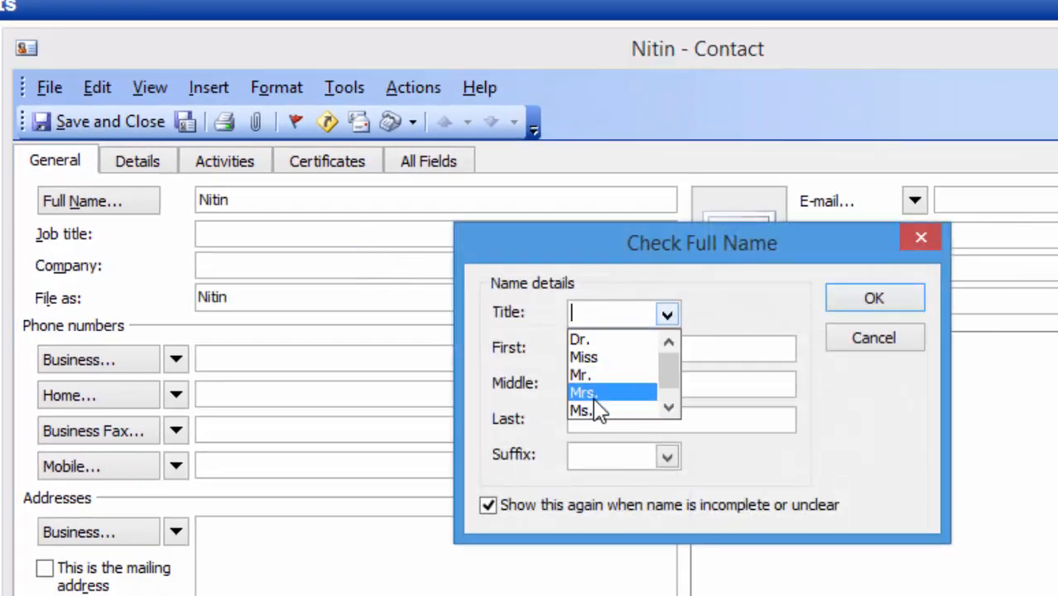
left_click(582, 375)
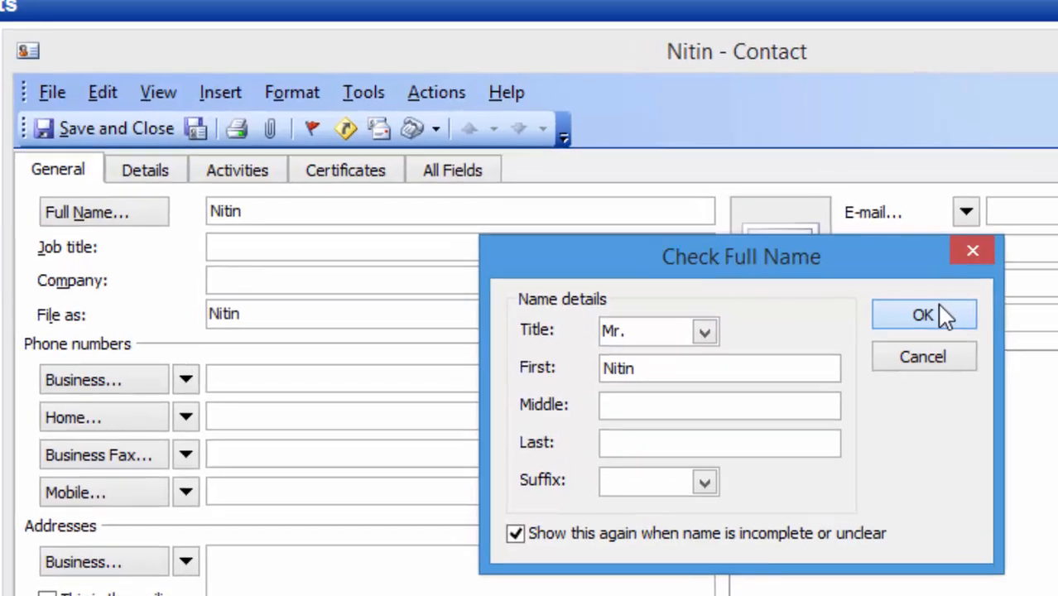
left_click(874, 299)
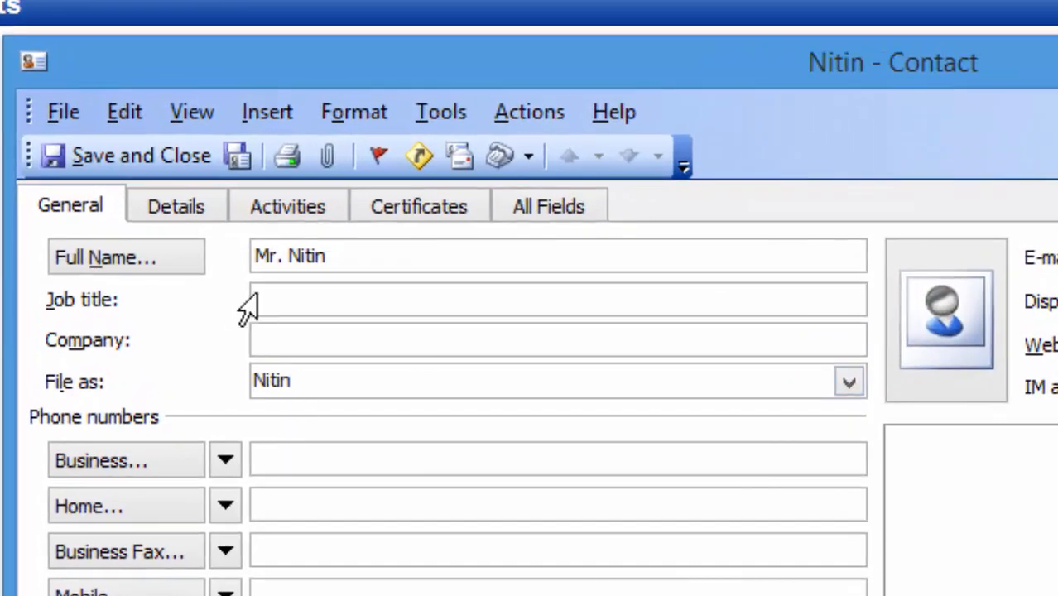
- Enter job title Talati and begin the company as 'Guj.Go'
left_click(273, 277)
type("Talati")
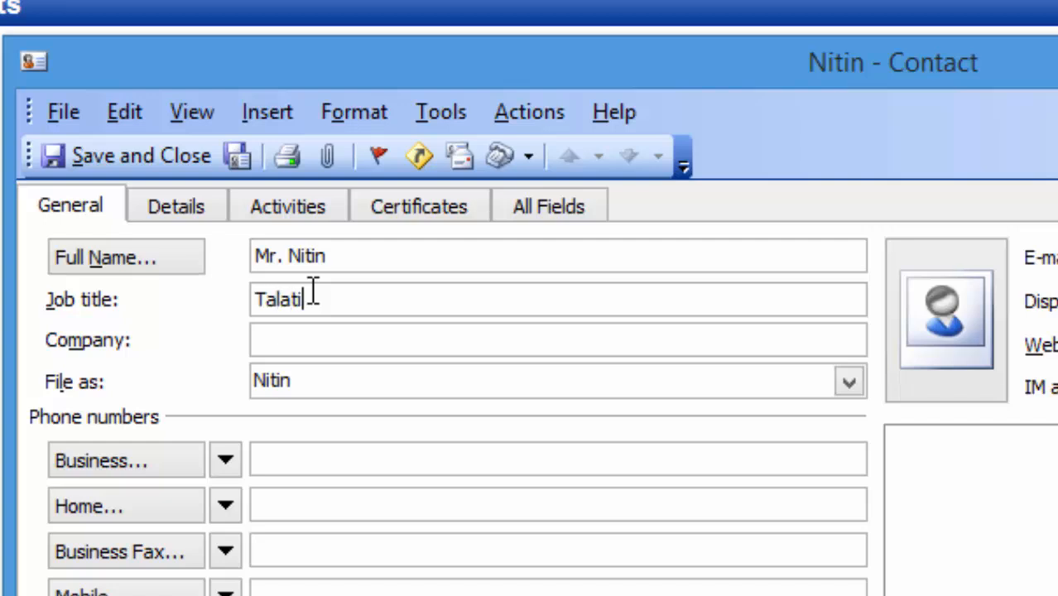
left_click(406, 335)
type("Guj.V")
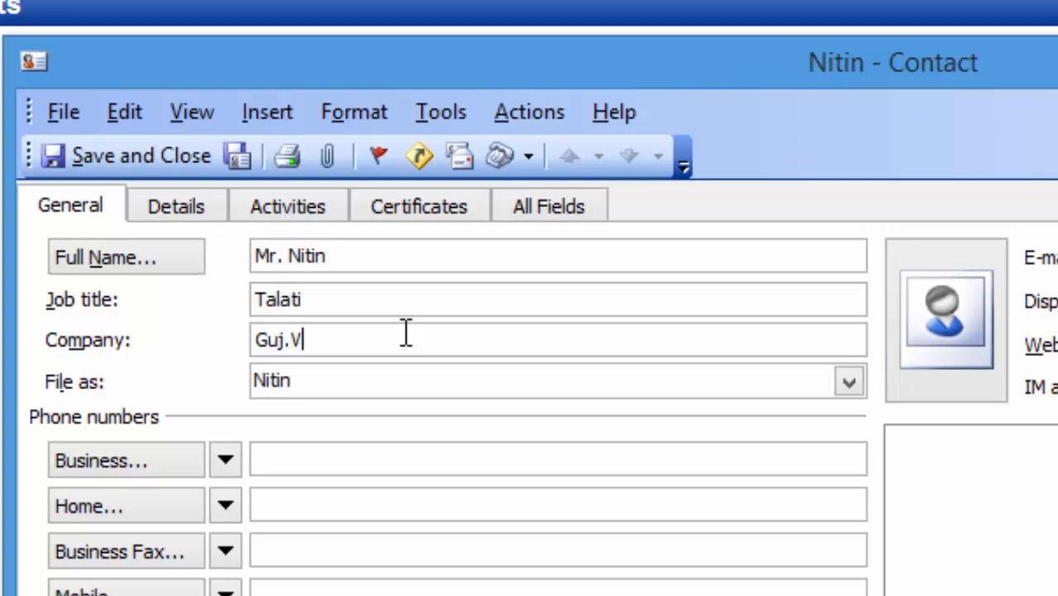
key("BackSpace")
type("Go")
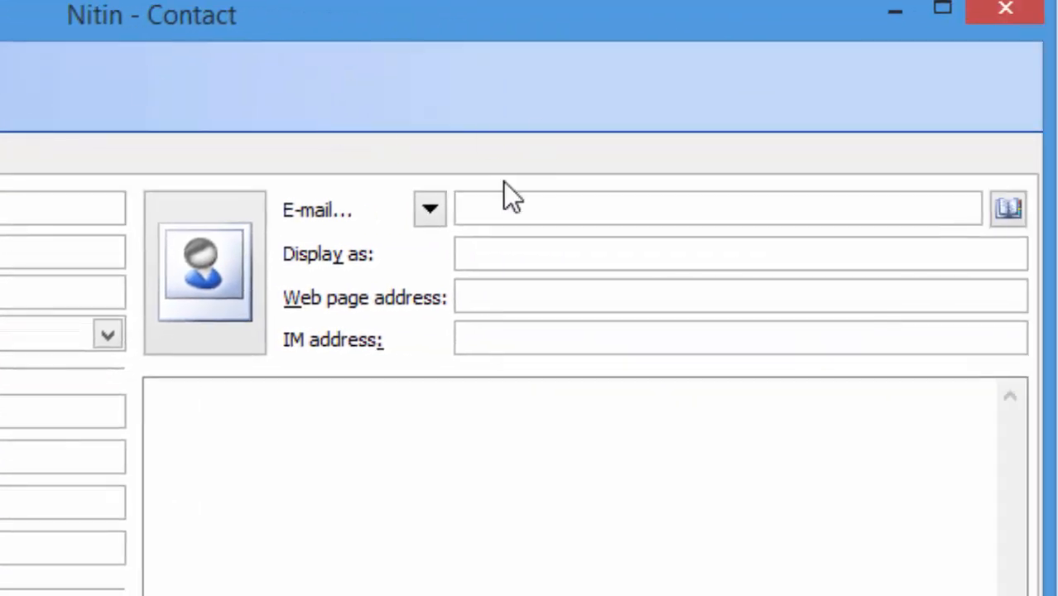
- Enter the contact's Gmail address and mobile number, then save and close the contact
left_click(520, 206)
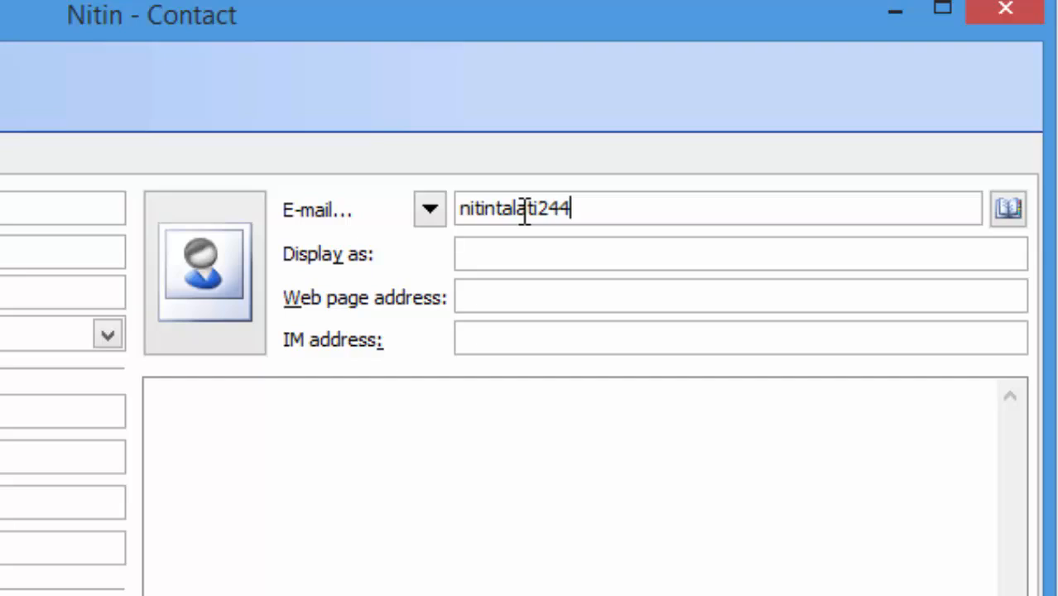
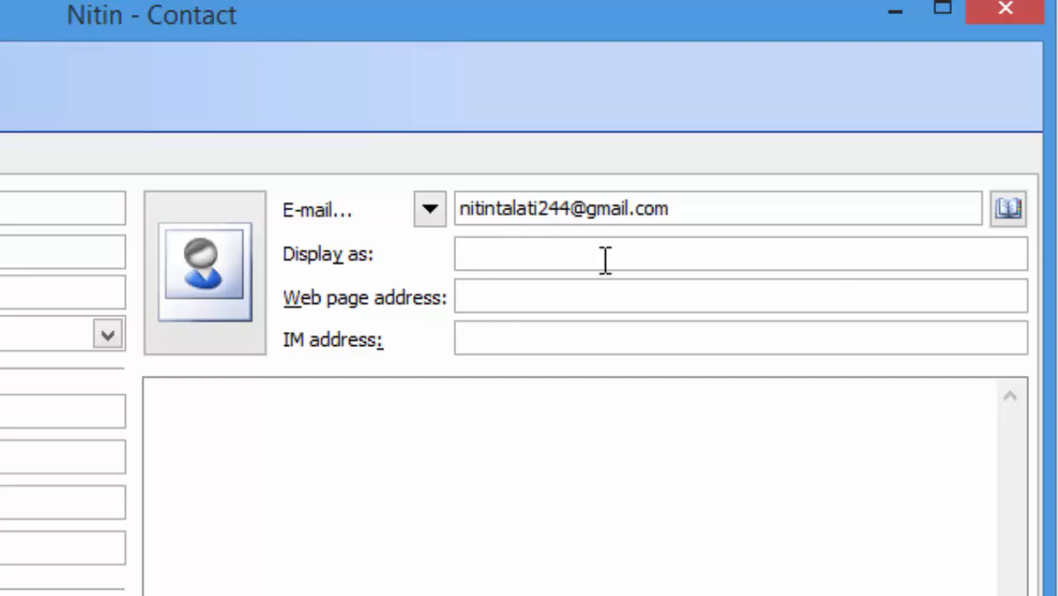
left_click(492, 258)
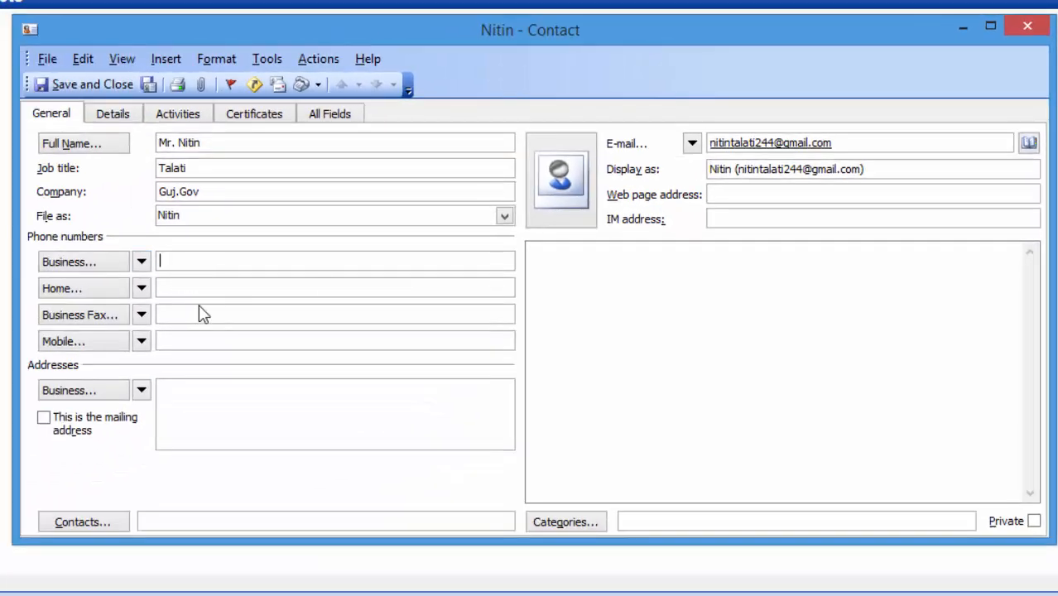
left_click(232, 338)
type("9979565***")
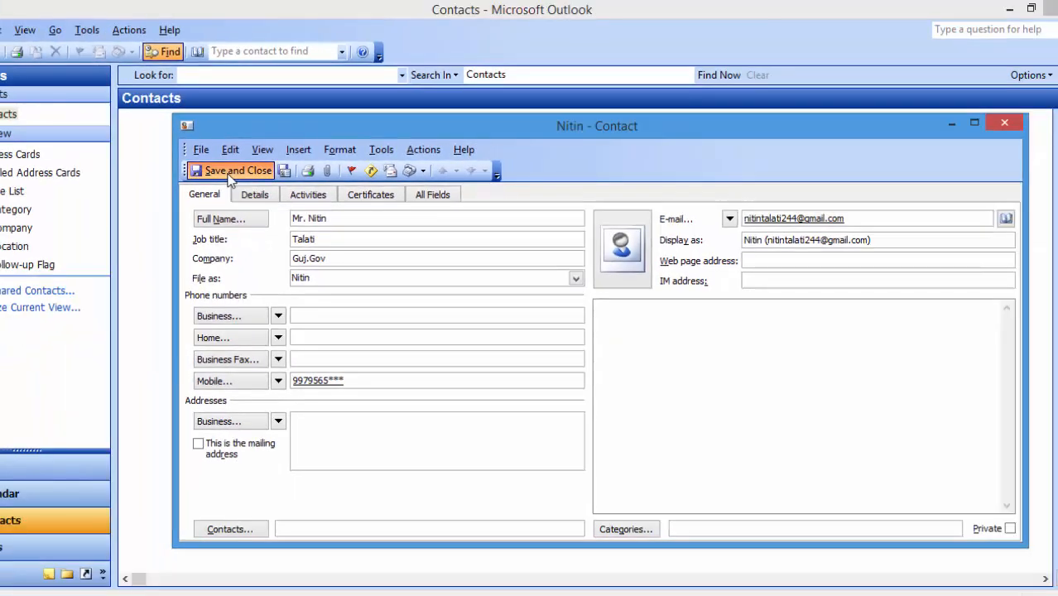
left_click(227, 171)
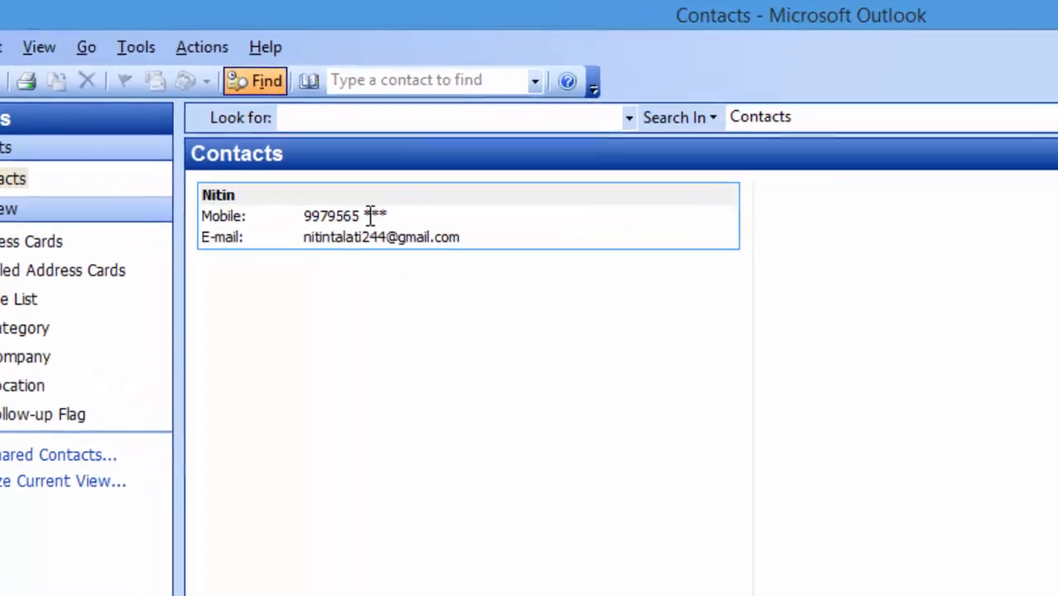
- Create a second contact (job title Talati, company Guj.Gov, e-mail, mobile) and save it, opening a blank form
left_click(291, 229)
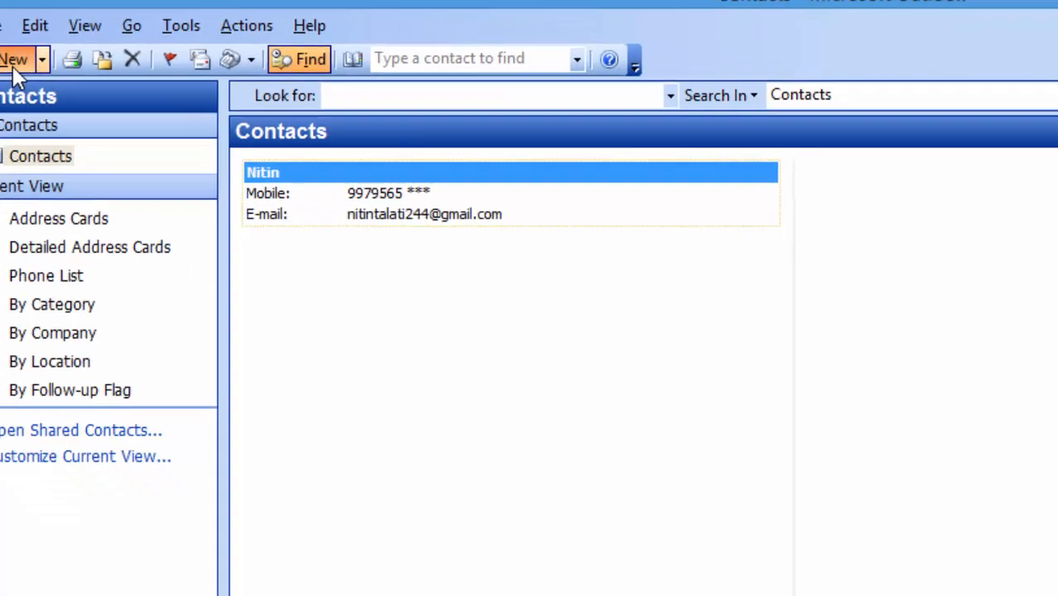
left_click(62, 88)
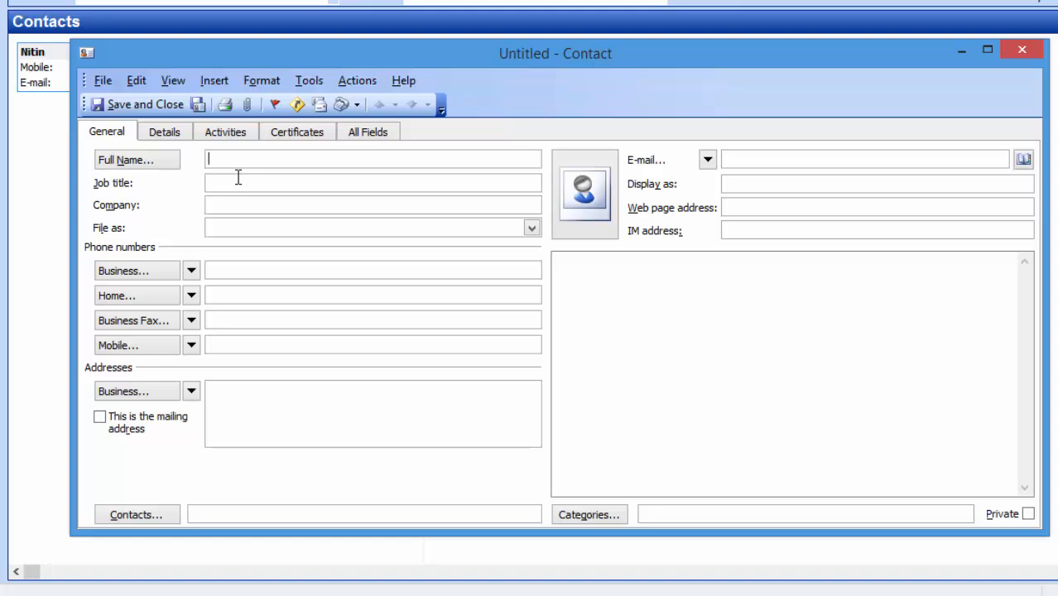
type("Naresh")
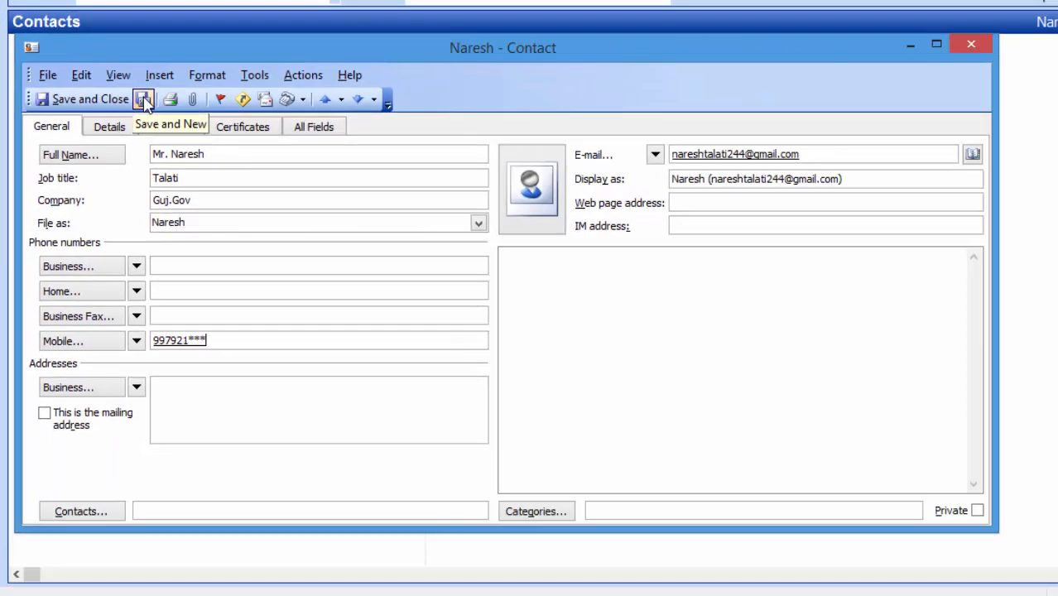
left_click(143, 99)
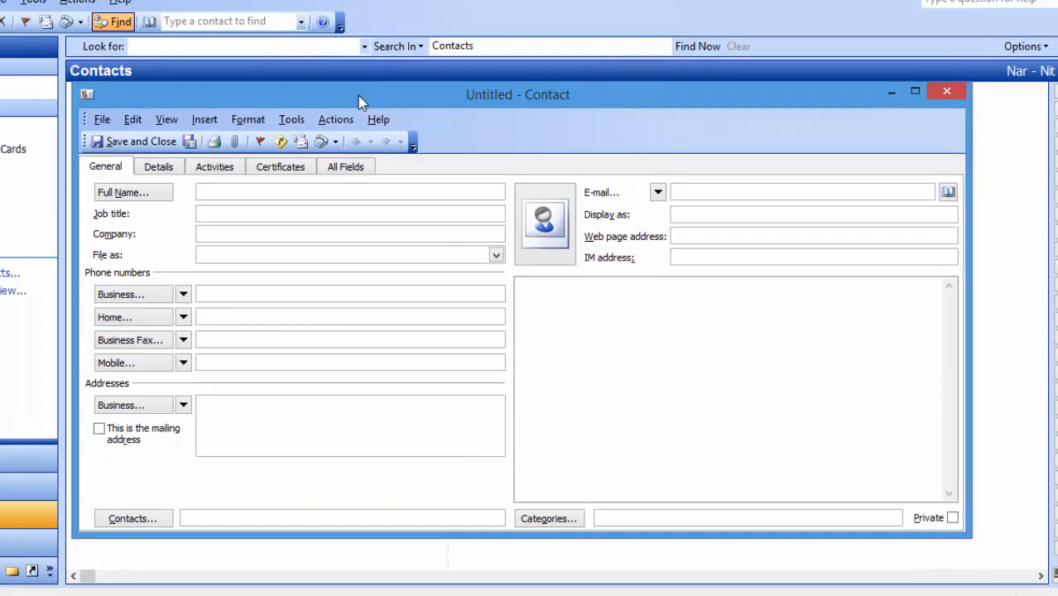
- Save a third Mr.-titled contact with e-mail and mobile, then start another new contact
left_click_drag(358, 95, 429, 128)
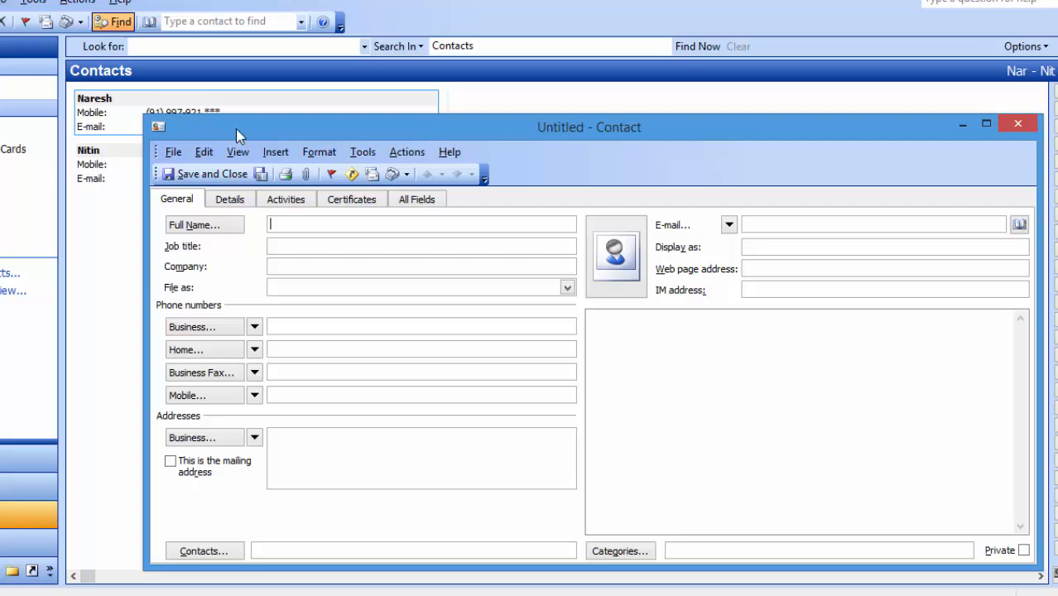
left_click_drag(236, 129, 239, 151)
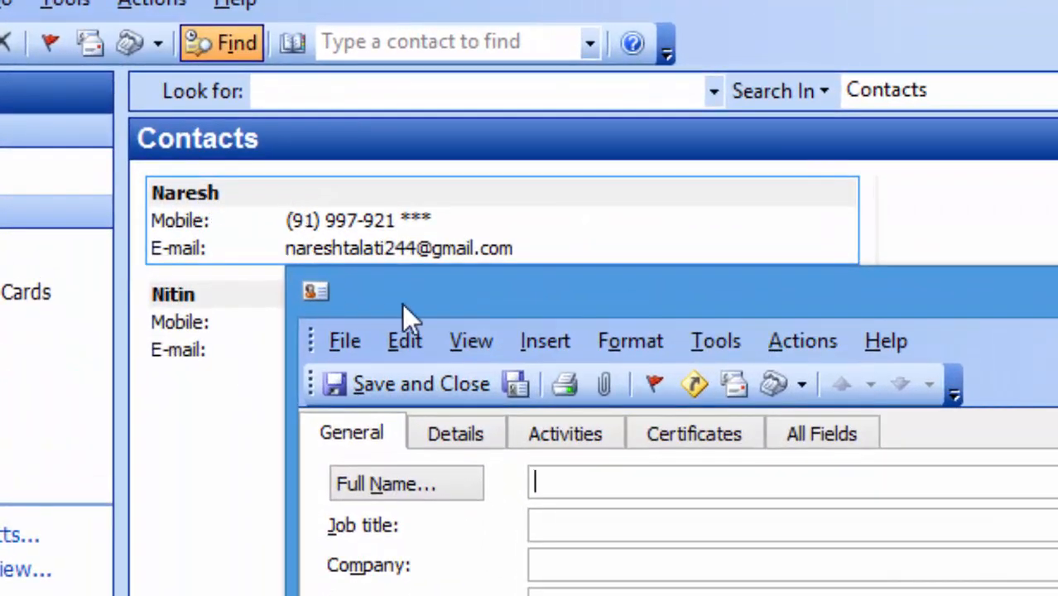
left_click_drag(384, 274, 292, 190)
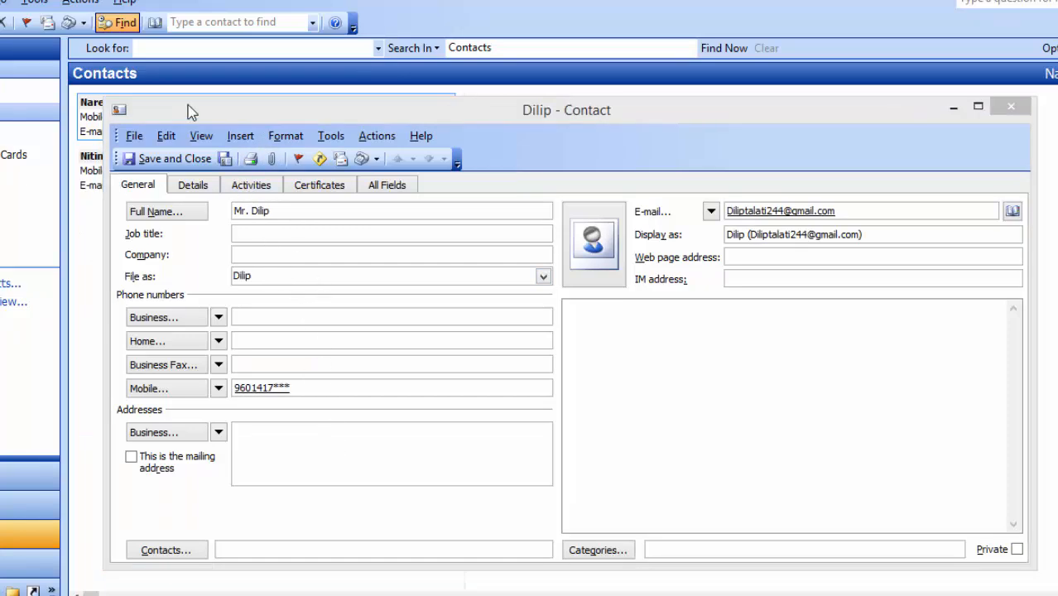
left_click(190, 109)
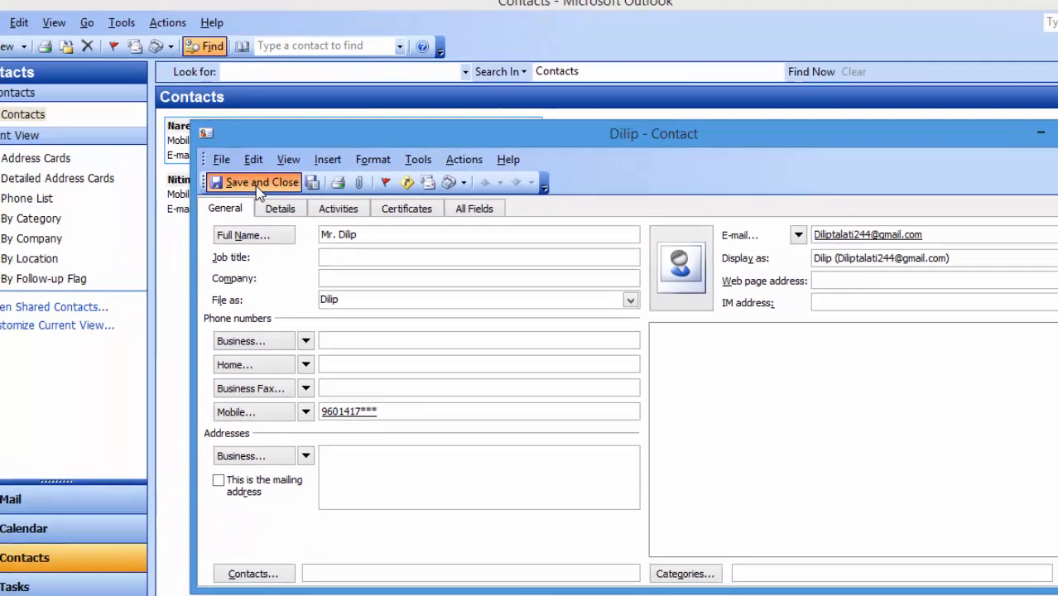
left_click(172, 159)
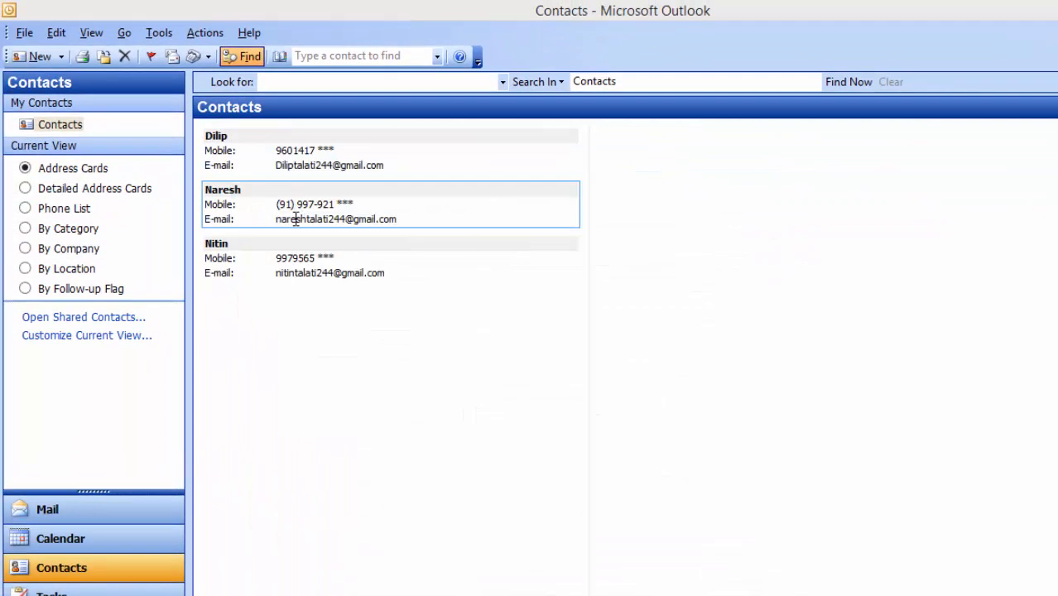
left_click(34, 59)
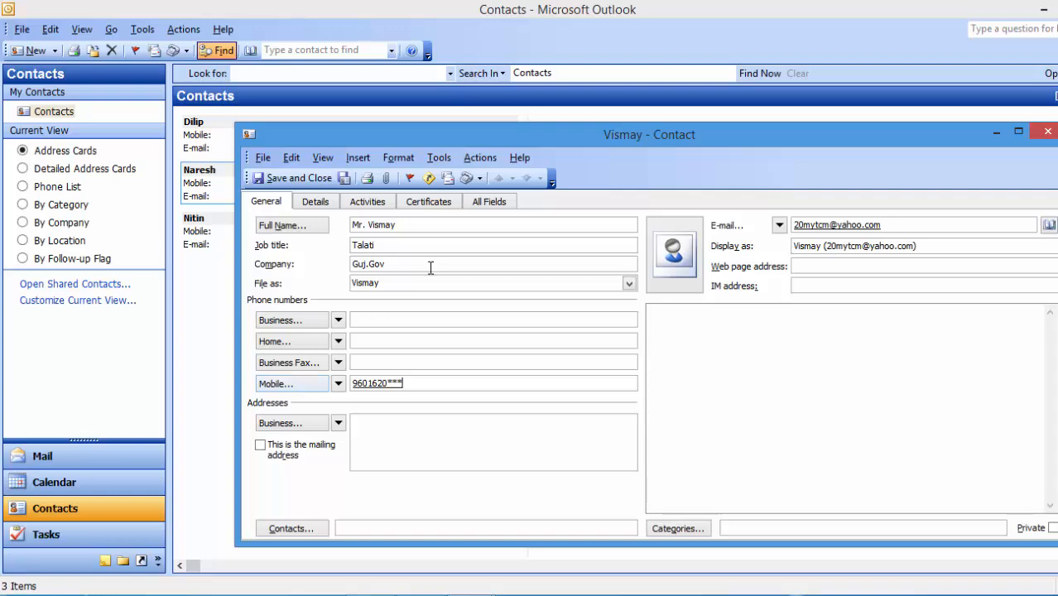
- Save the fourth and fifth contacts, bringing the Contacts folder to five cards
left_click(345, 178)
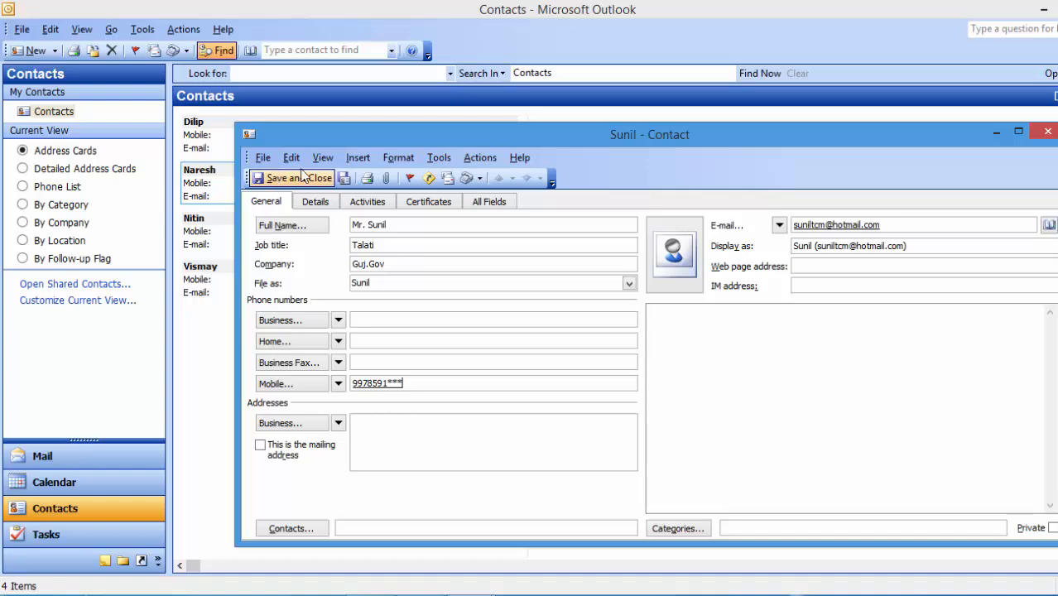
left_click(297, 180)
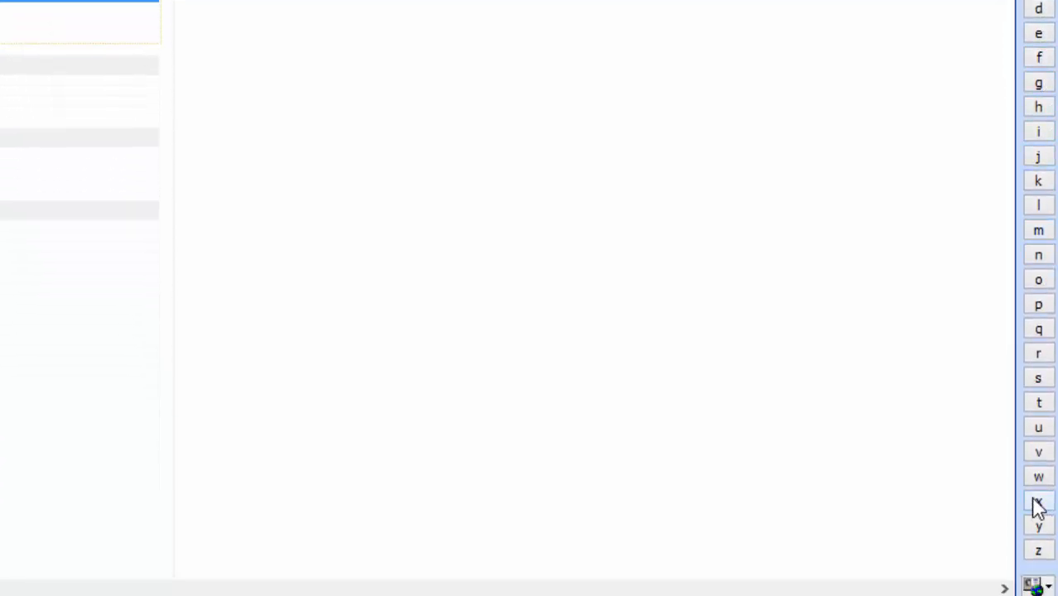
- Jump to the V entries using the alphabet index in the Contacts view
left_click(1039, 452)
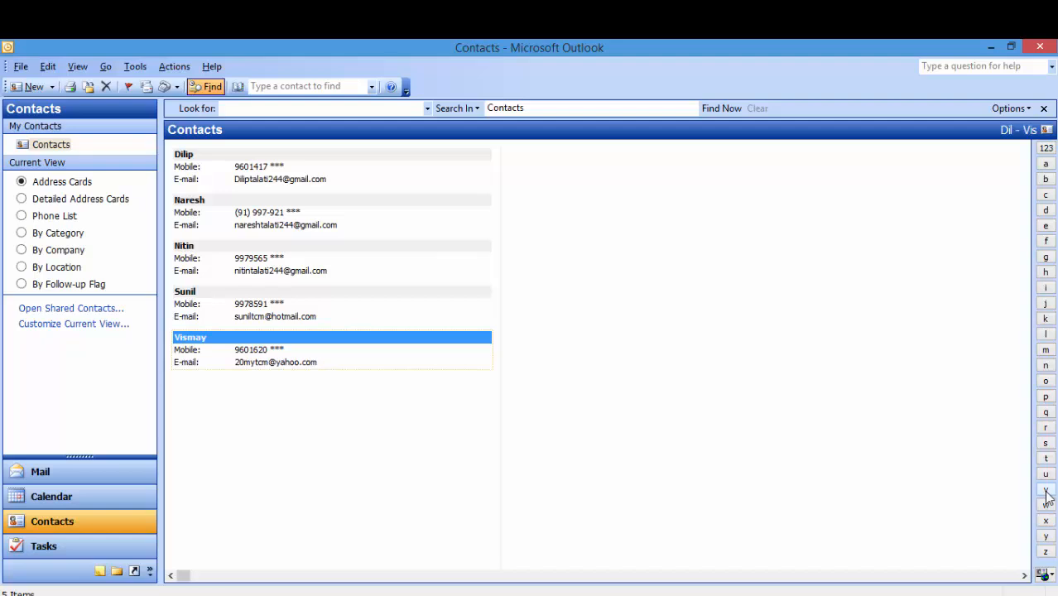
left_click(1046, 445)
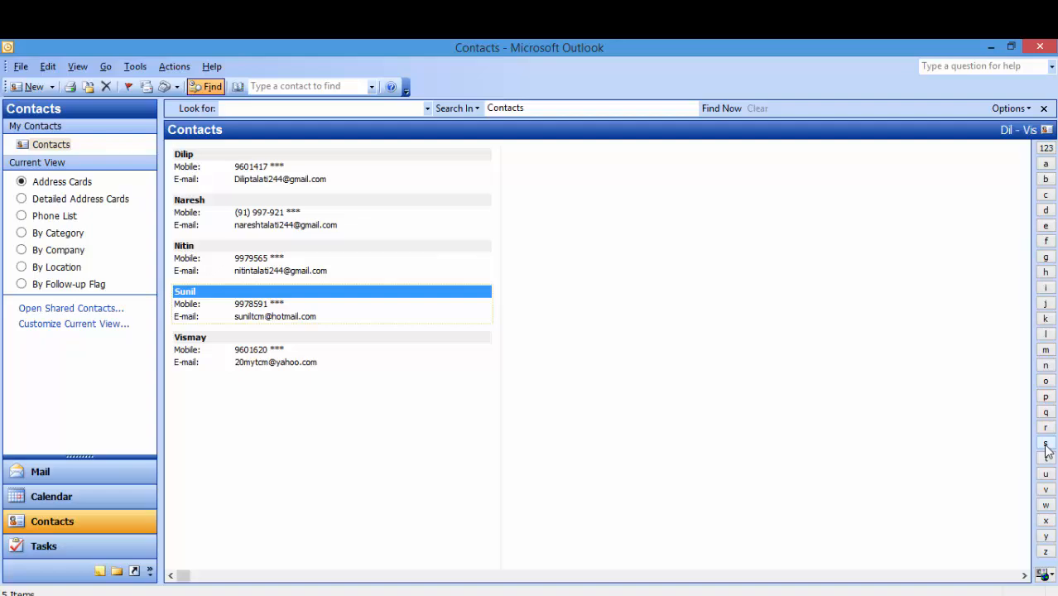
left_click(22, 199)
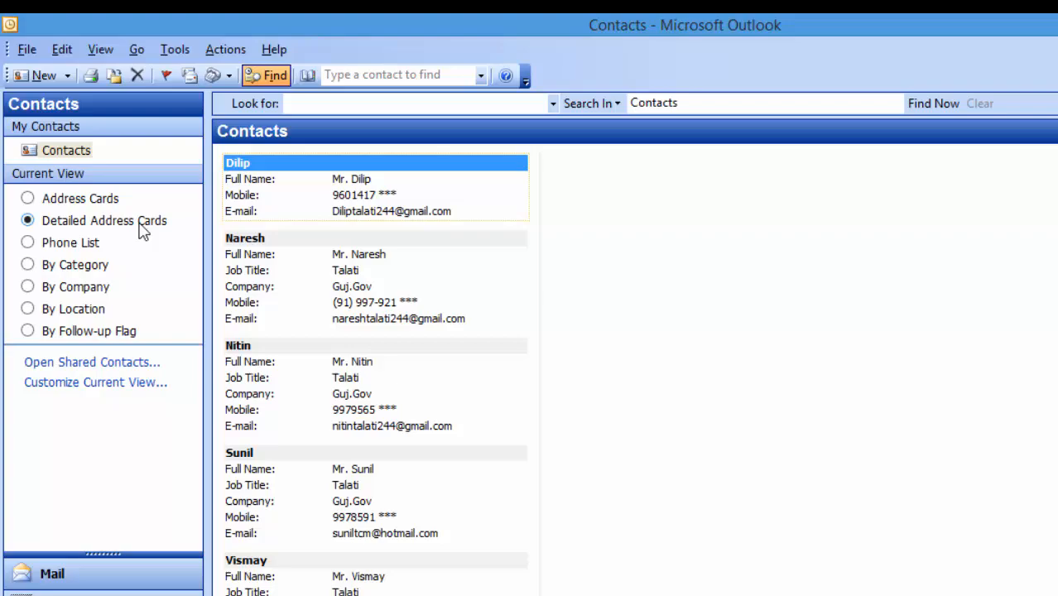
left_click(28, 245)
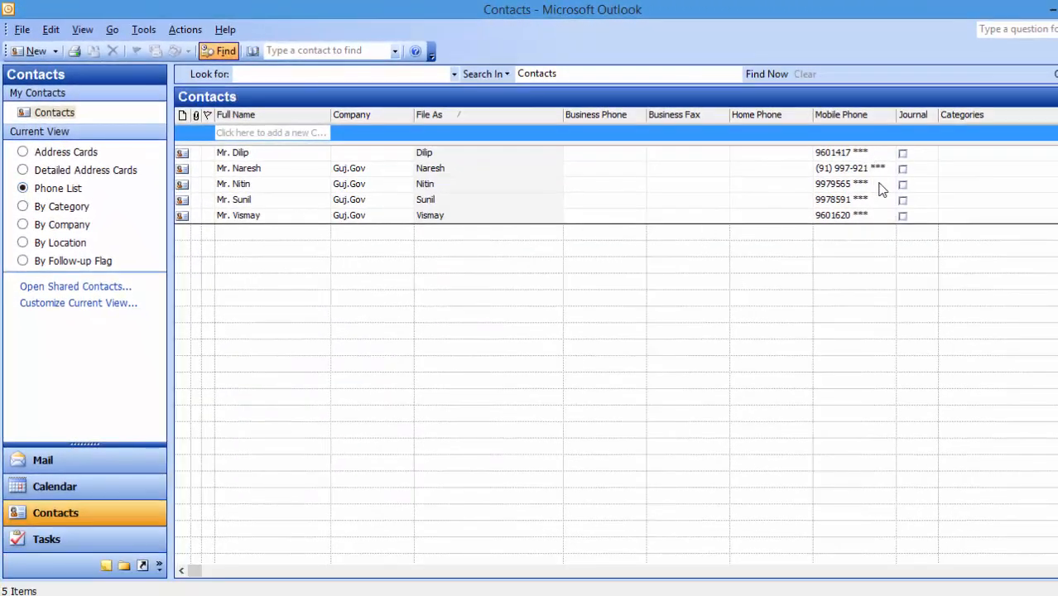
left_click(23, 208)
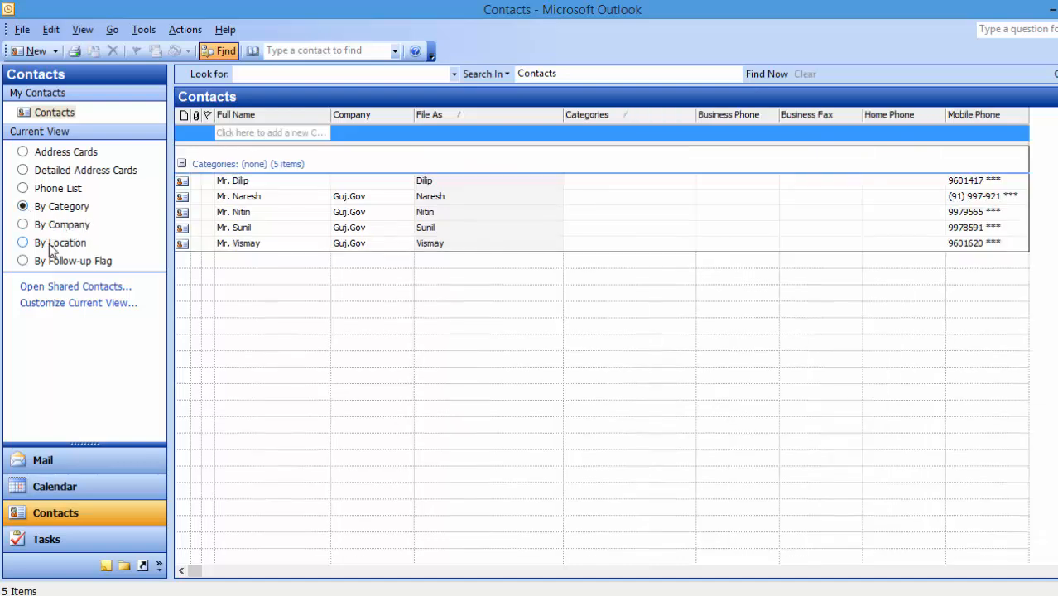
left_click(22, 227)
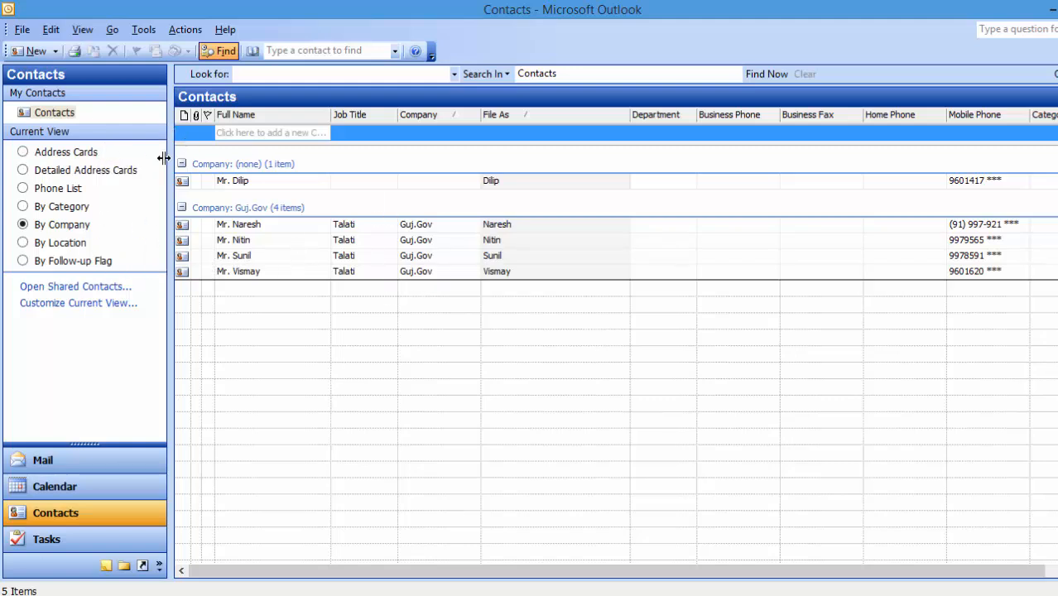
left_click(41, 152)
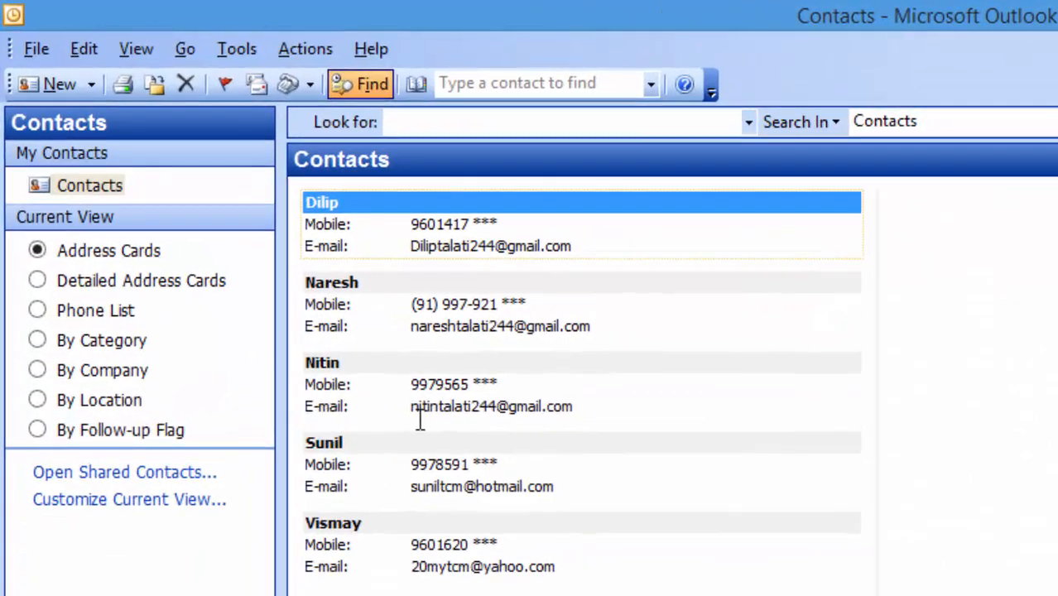
- Start a new message addressed to the selected contact from its right-click menu
left_click(421, 456)
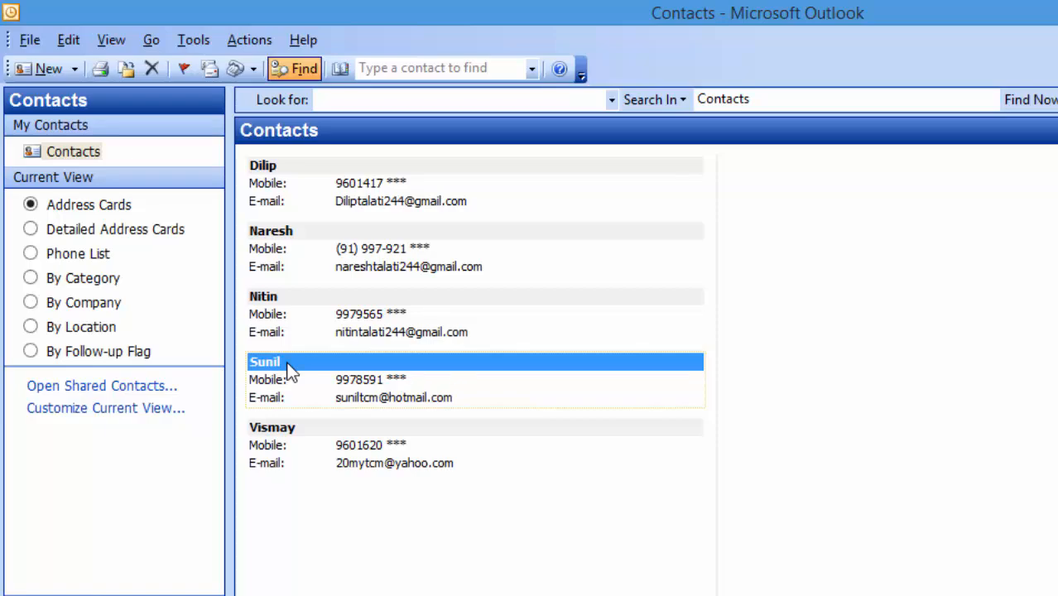
right_click(289, 372)
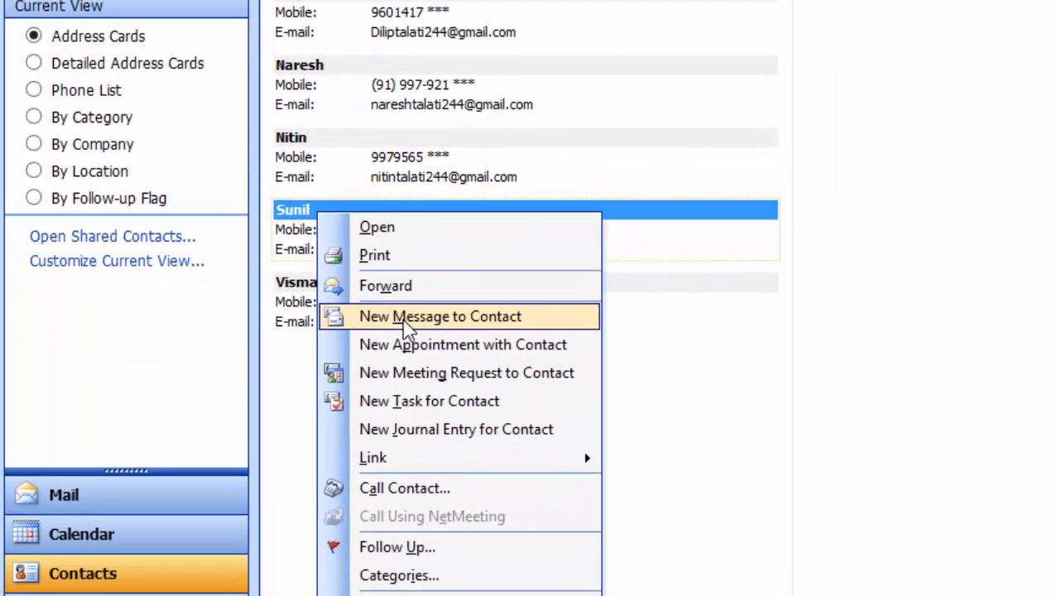
left_click(437, 315)
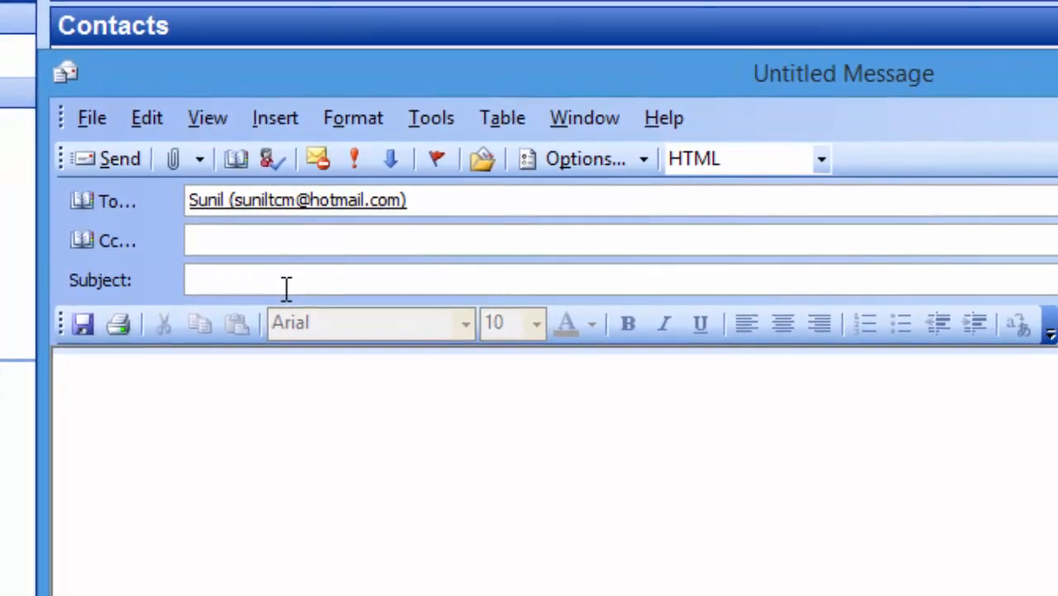
- Give the message subject 'CCC Exam' with body 'Pls find attachment' and send it
left_click(286, 288)
type("T")
key("BackSpace")
type("CCC")
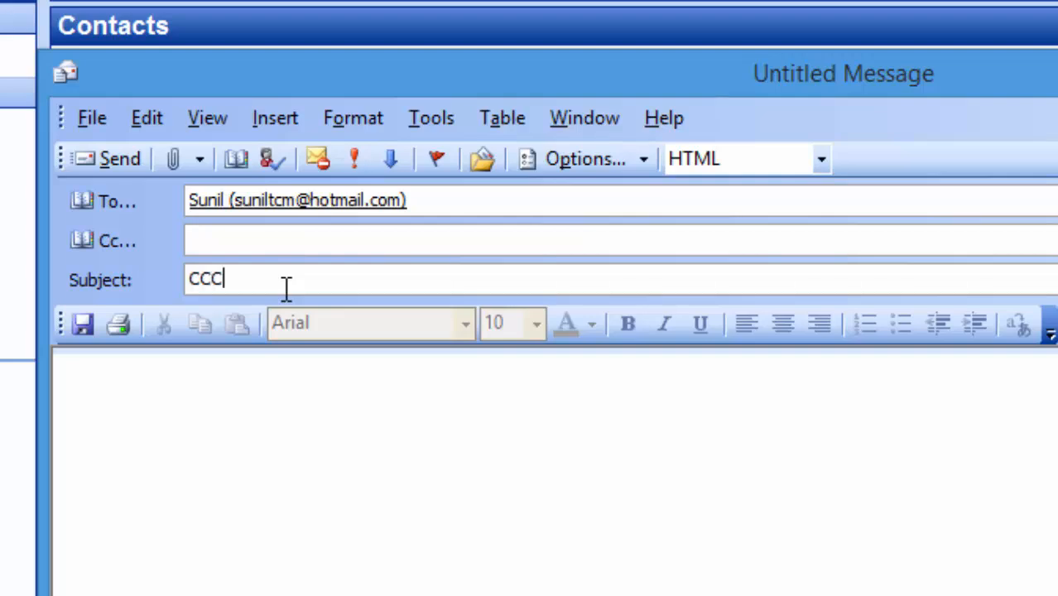
type(" Exam")
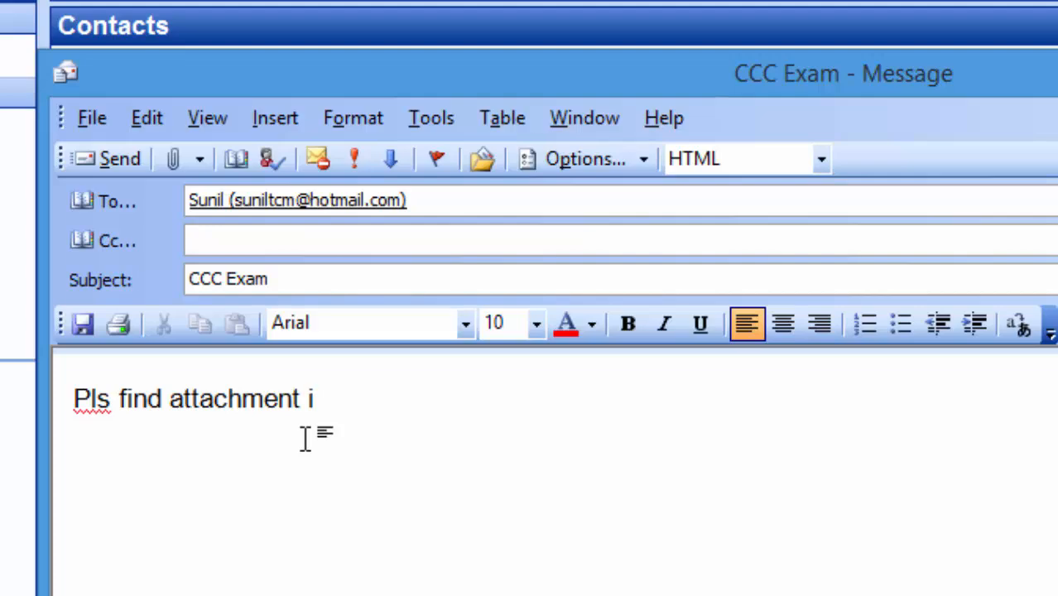
key("BackSpace")
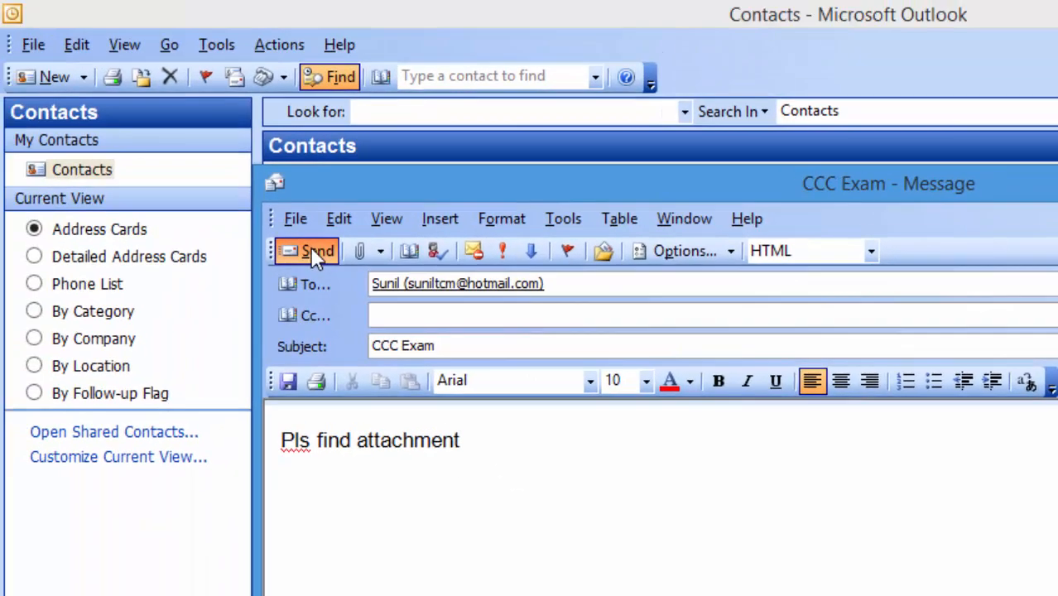
left_click(317, 252)
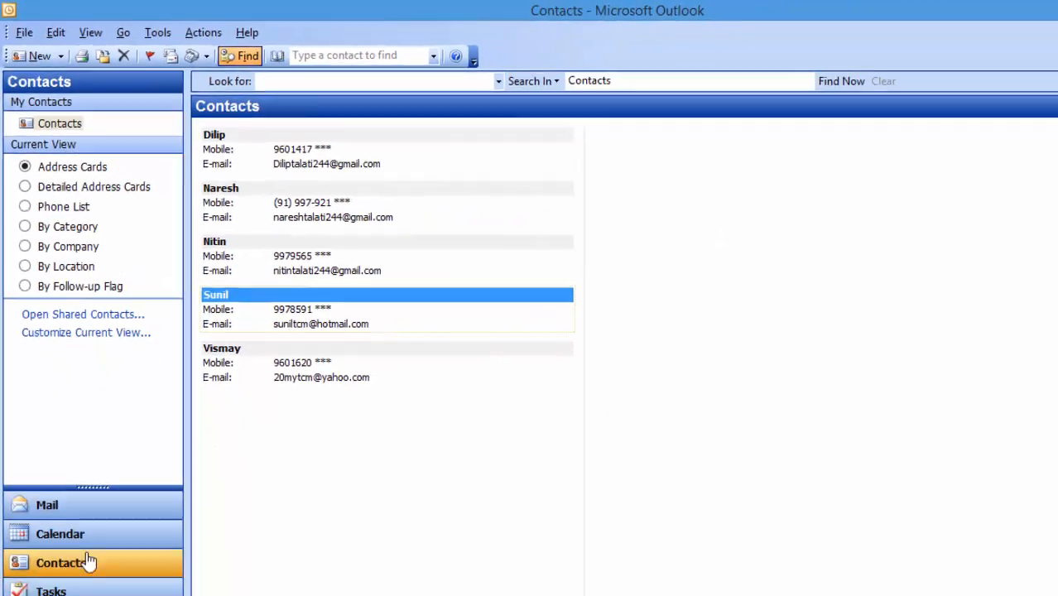
- Switch to Mail and open a new blank message window, nudging it slightly right
left_click(53, 509)
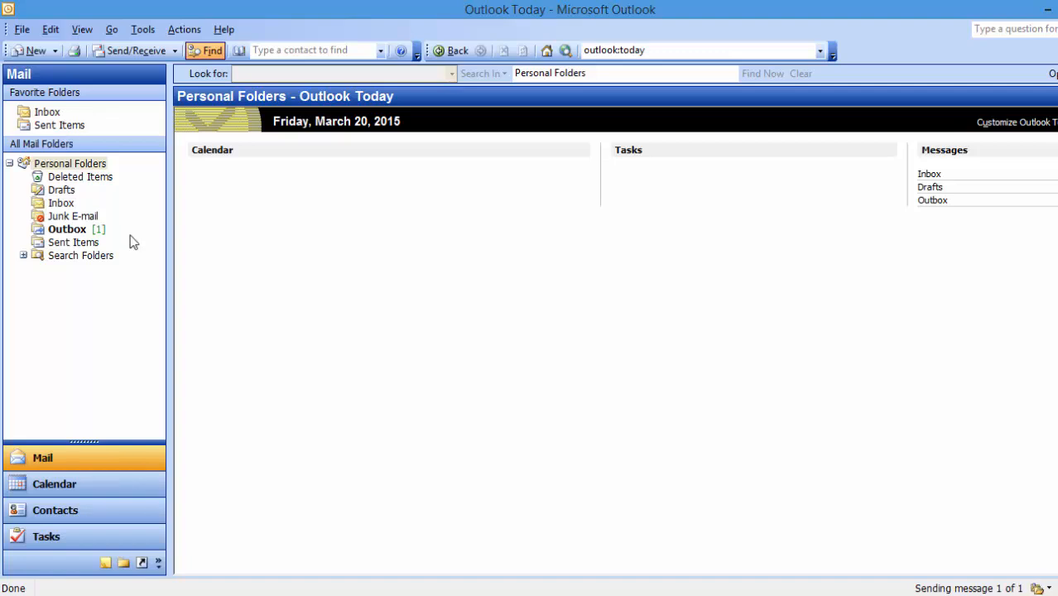
left_click(36, 51)
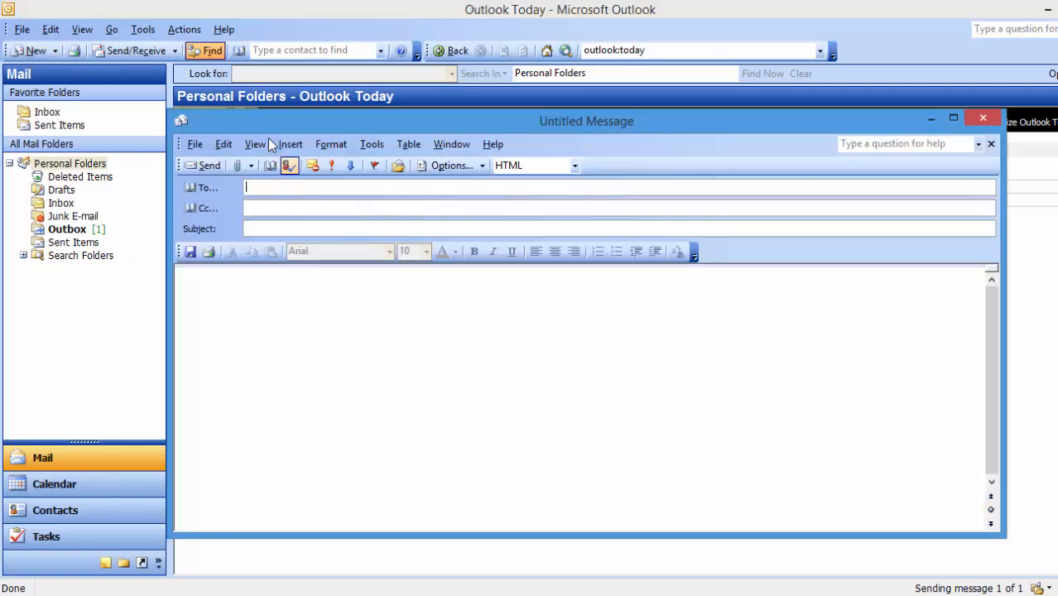
left_click_drag(270, 119, 312, 127)
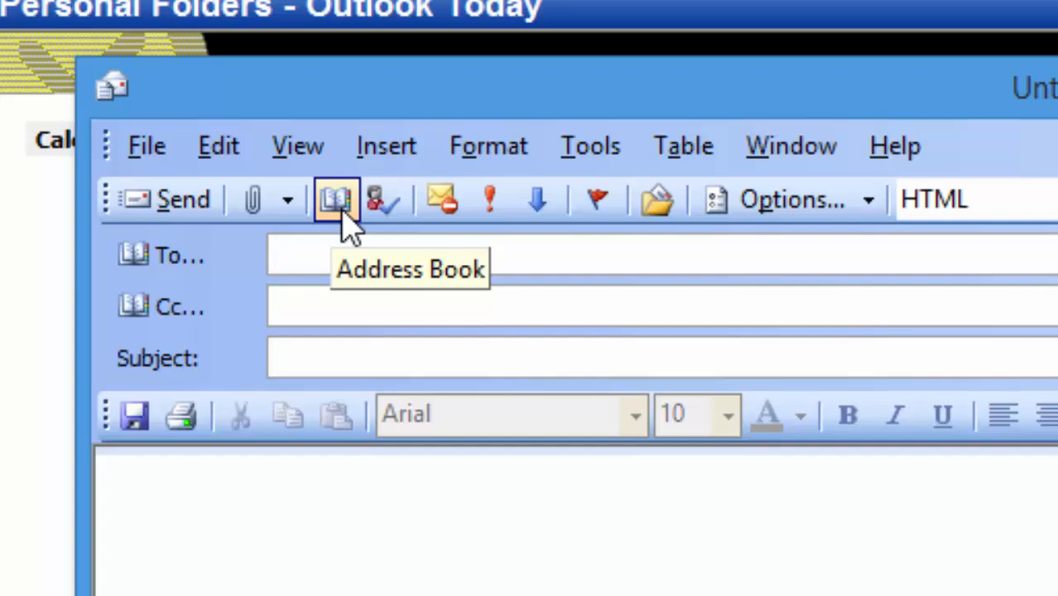
- Address the new message to the last contact in the Address Book
left_click(336, 202)
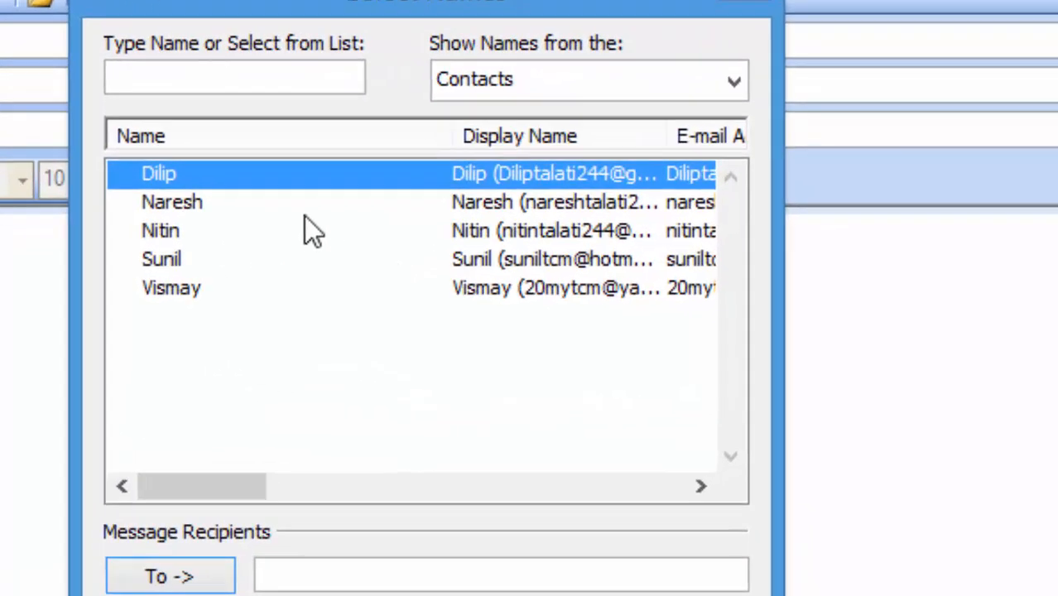
left_click_drag(190, 491, 235, 492)
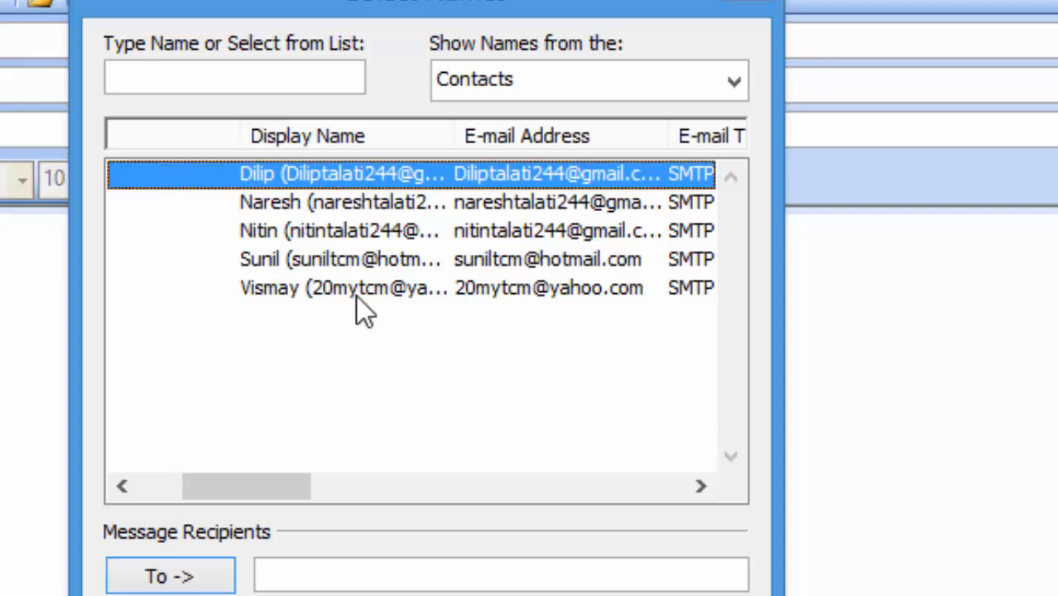
left_click(257, 232)
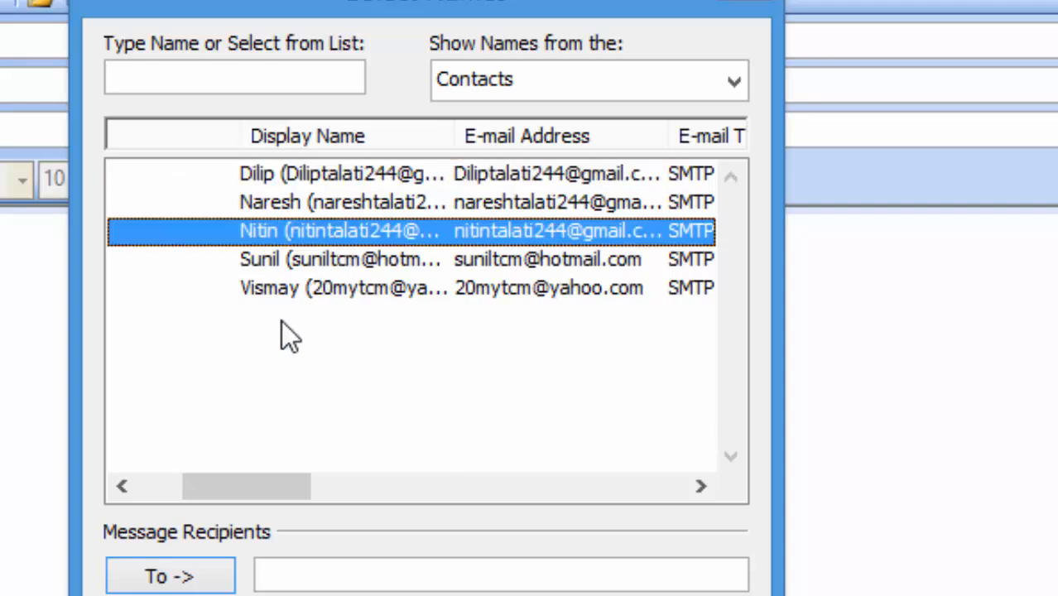
left_click(283, 291)
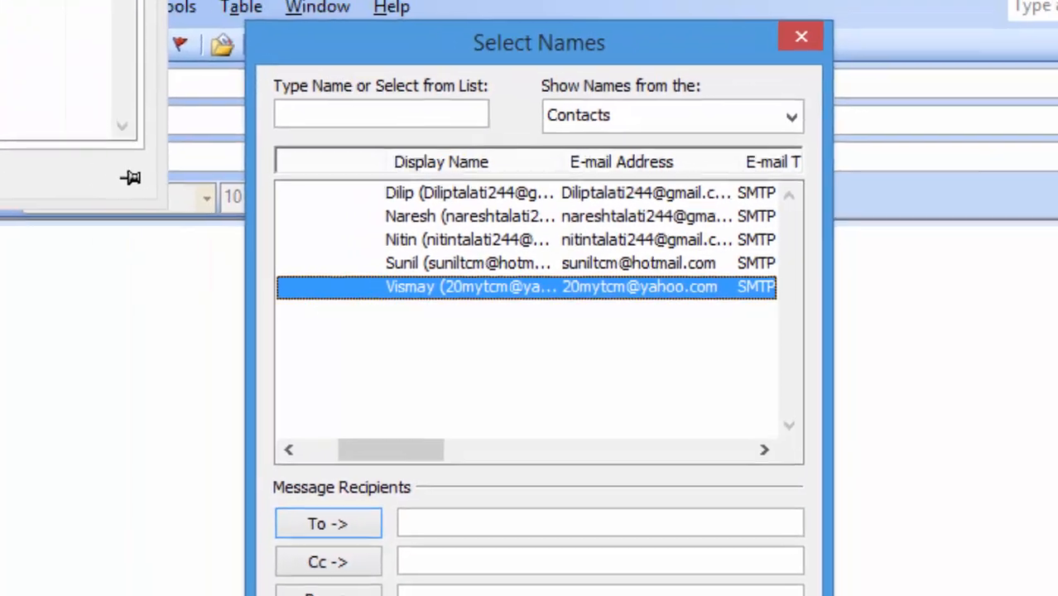
left_click(582, 580)
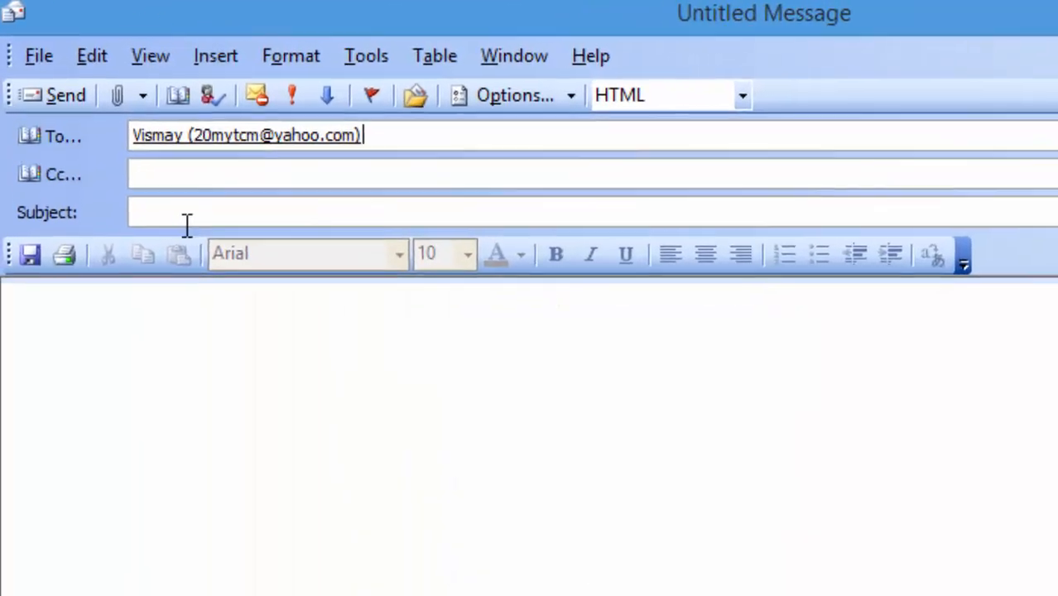
- Enter subject 'CCc Exam', paste 'Pls. Find the attachment.' as the body, and send it
left_click(187, 221)
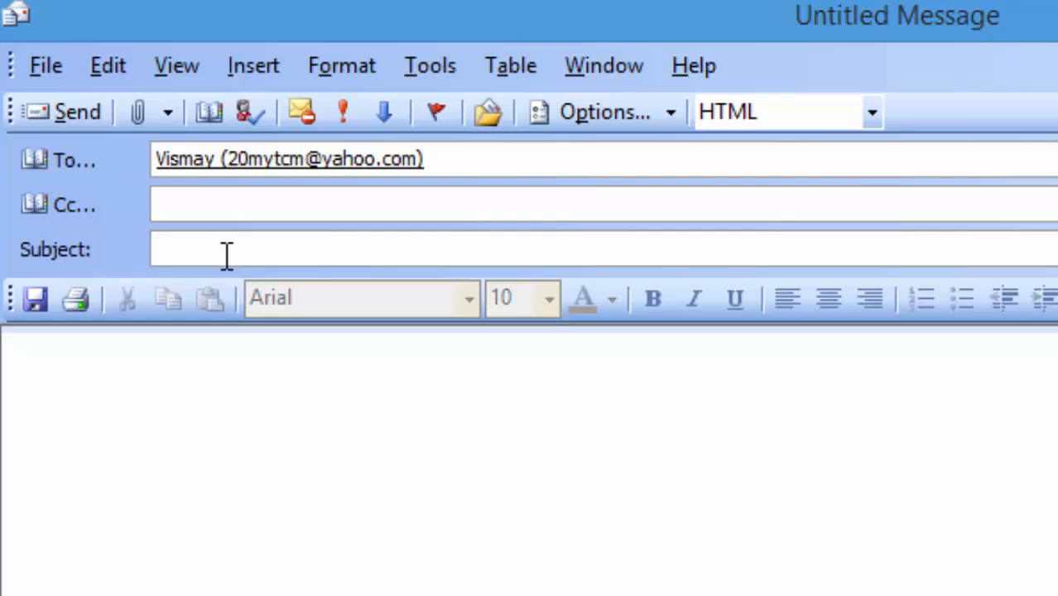
type("CCc")
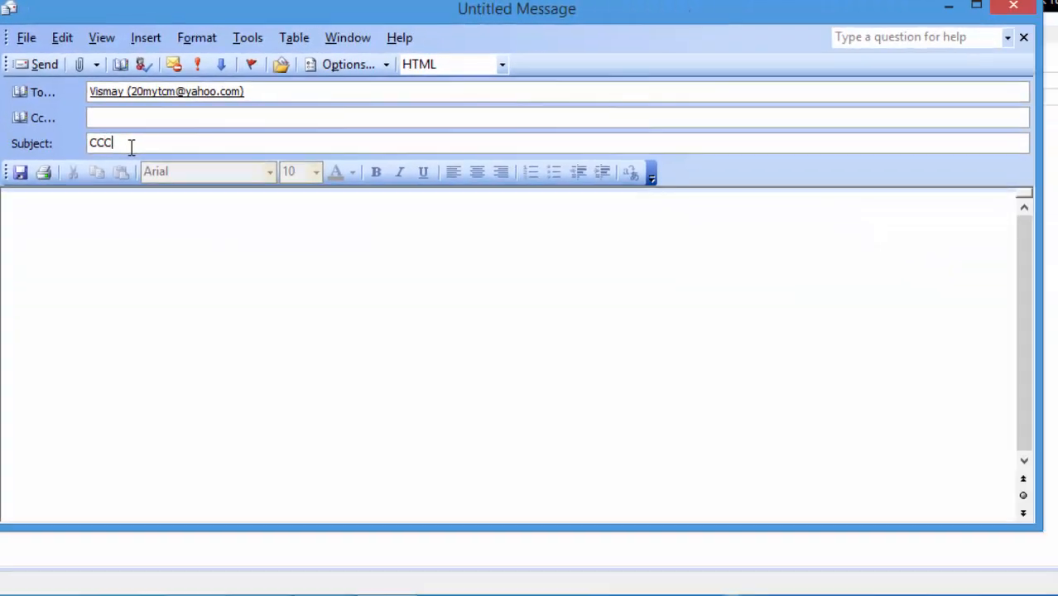
type(" Exam")
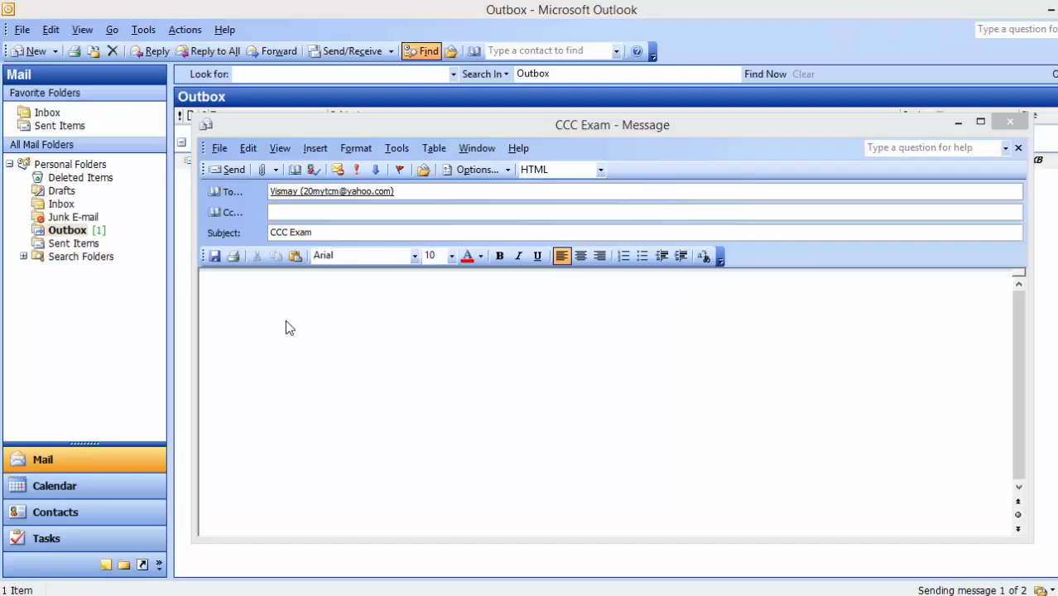
left_click(104, 253)
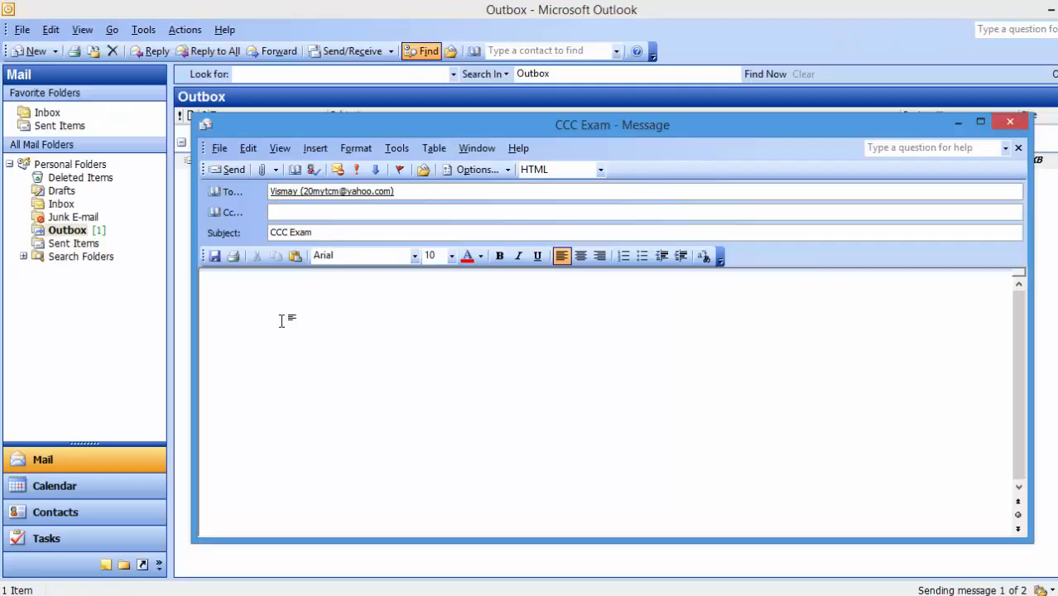
type("Pls. Find the attachment.")
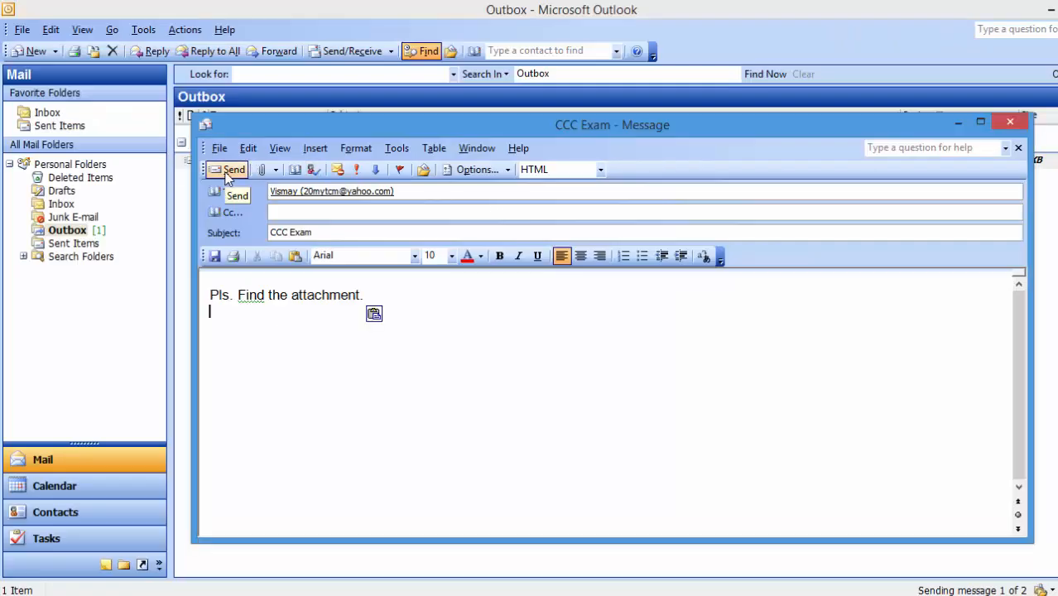
left_click(230, 170)
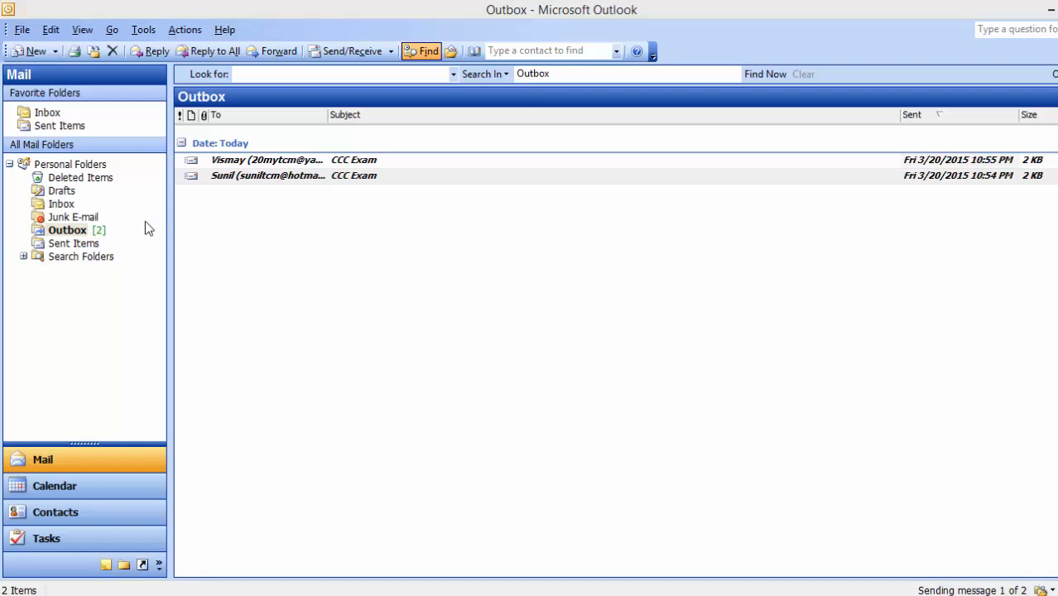